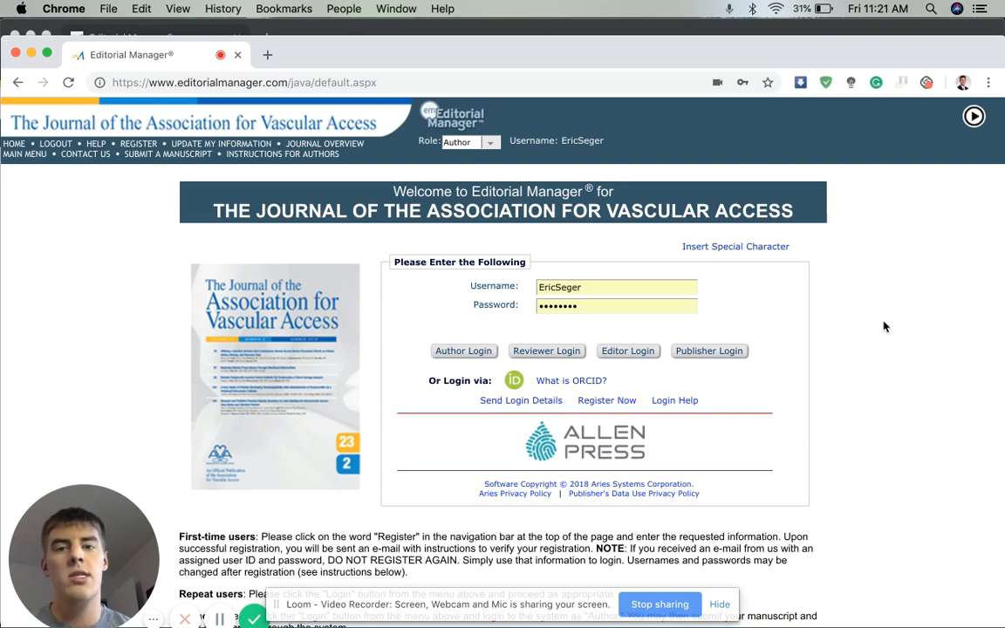
Bring the logged-out journal login window to the front
click(595, 33)
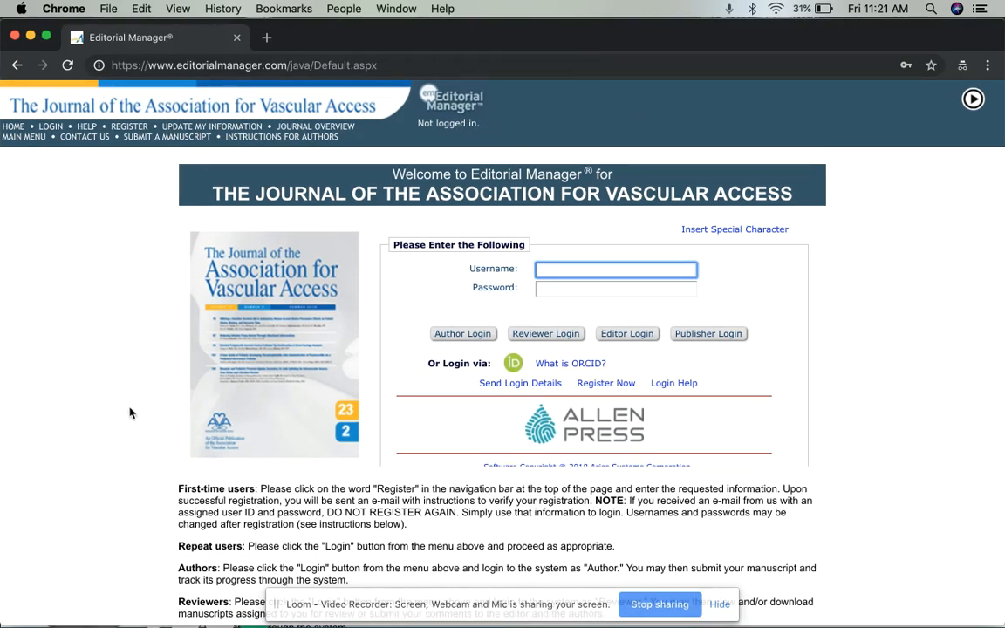
click(403, 66)
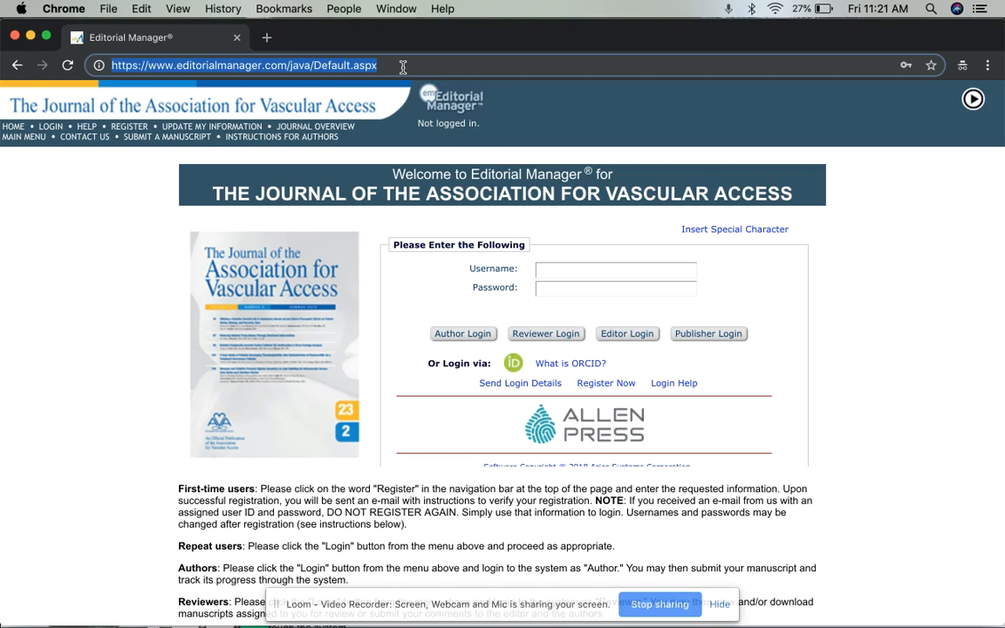
click(140, 278)
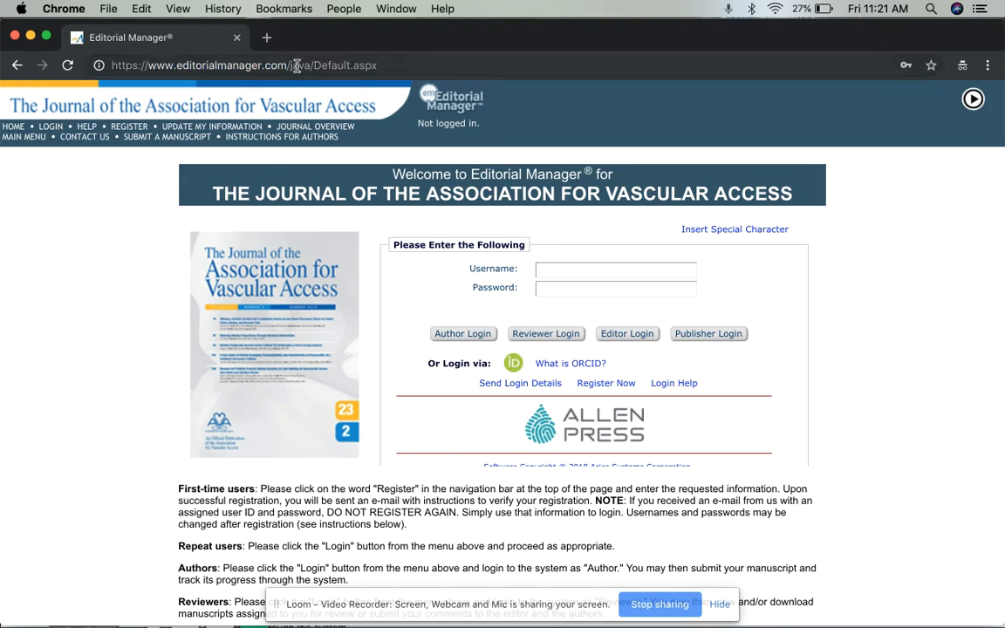
Read through the First-time users instructions on the welcome page, highlighting key words
scroll(844, 336, down, 1)
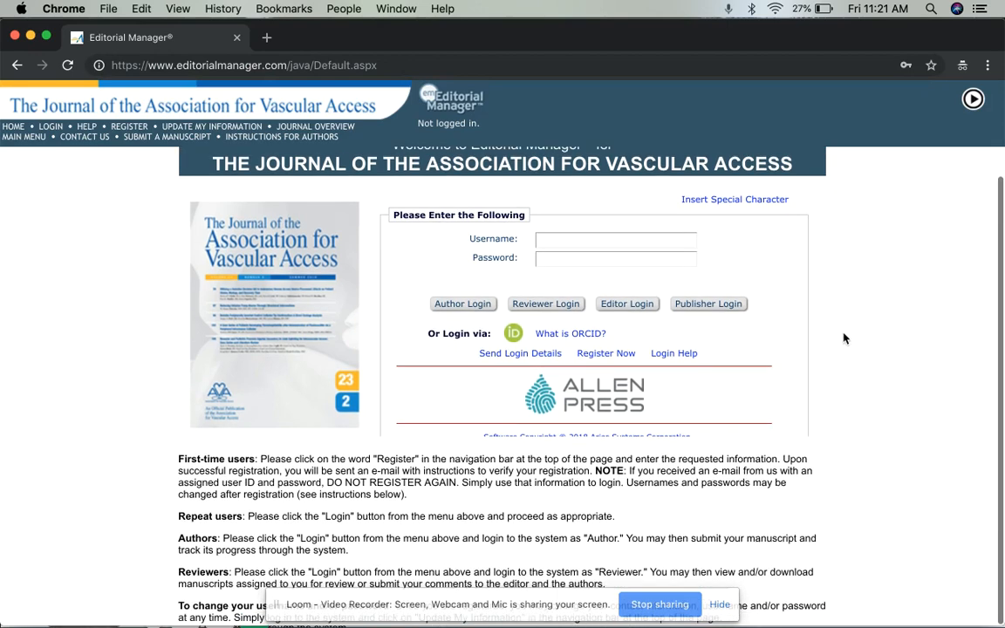
drag(179, 456, 408, 495)
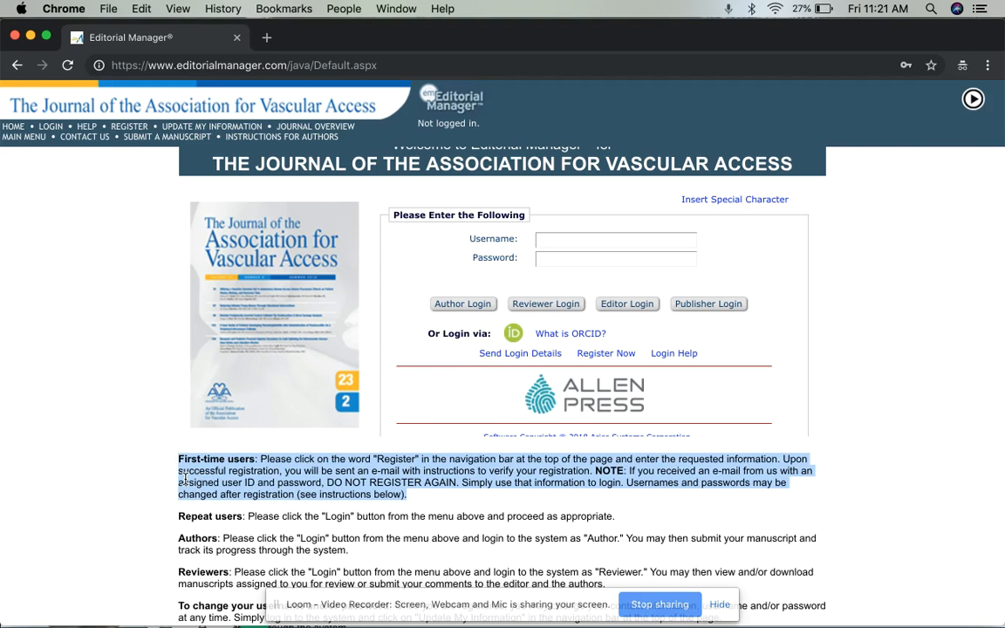
click(191, 538)
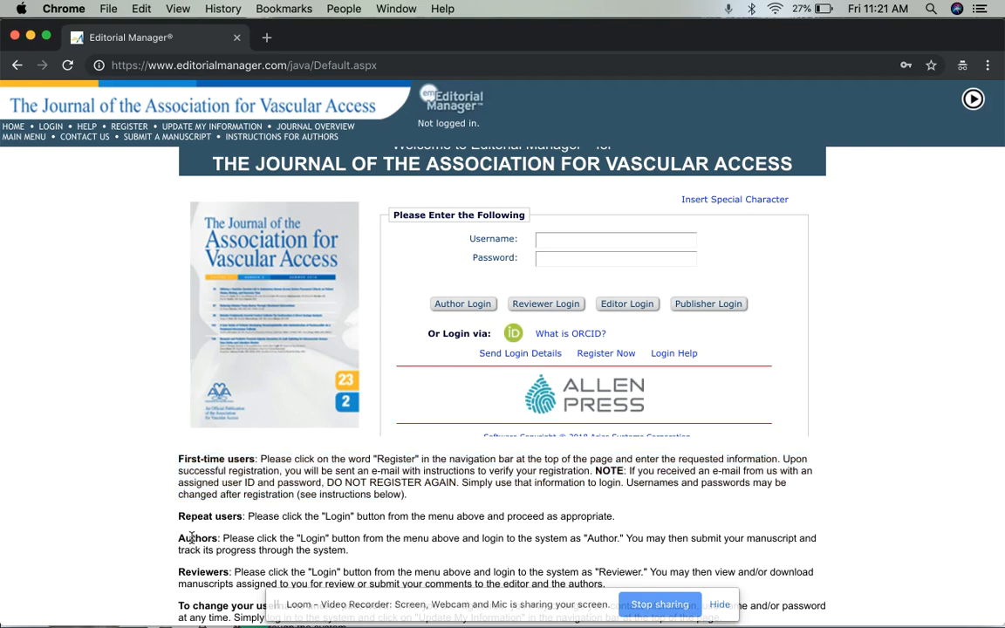
double_click(193, 538)
double_click(201, 572)
double_click(202, 603)
triple_click(202, 603)
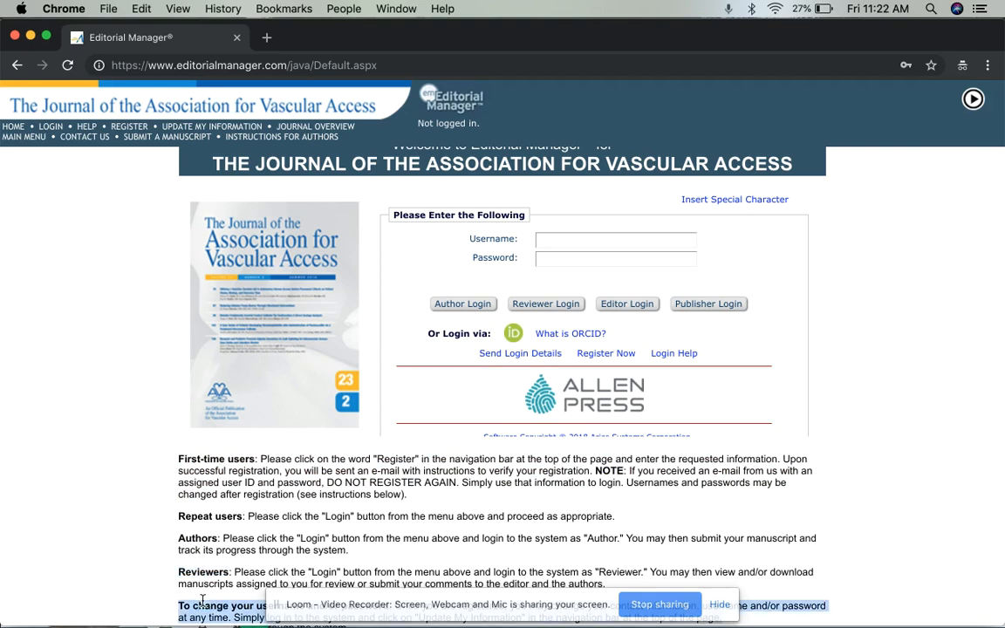
click(294, 508)
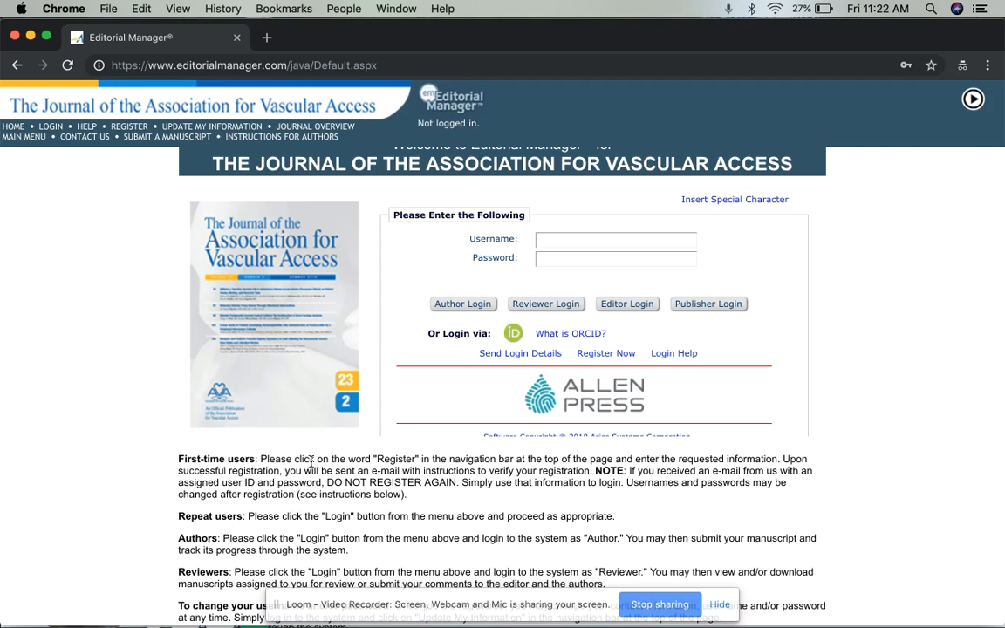
double_click(387, 458)
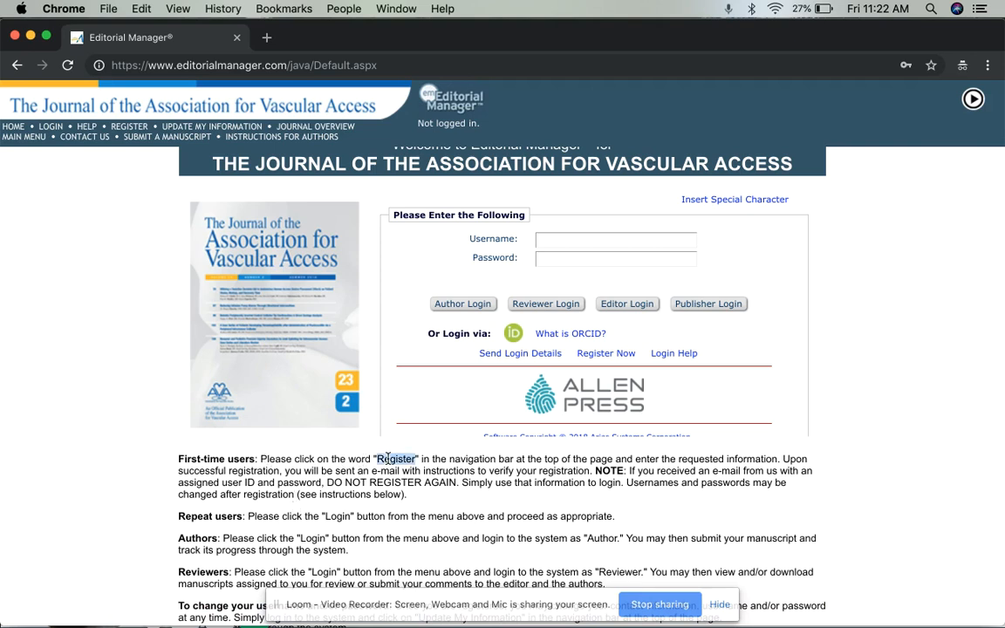
Open the REGISTER page for a new account
click(125, 129)
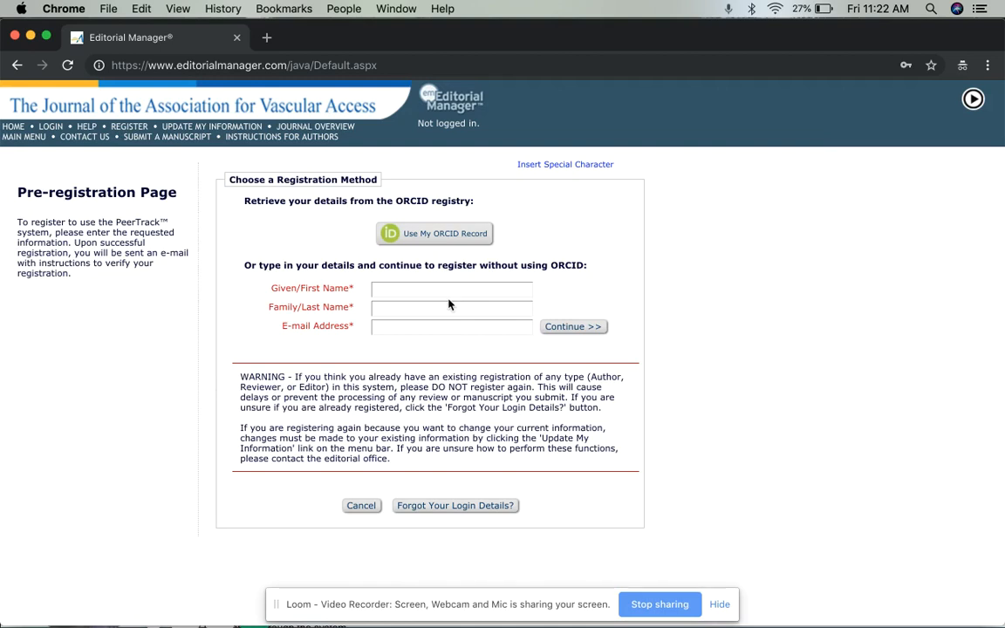
double_click(412, 201)
click(567, 249)
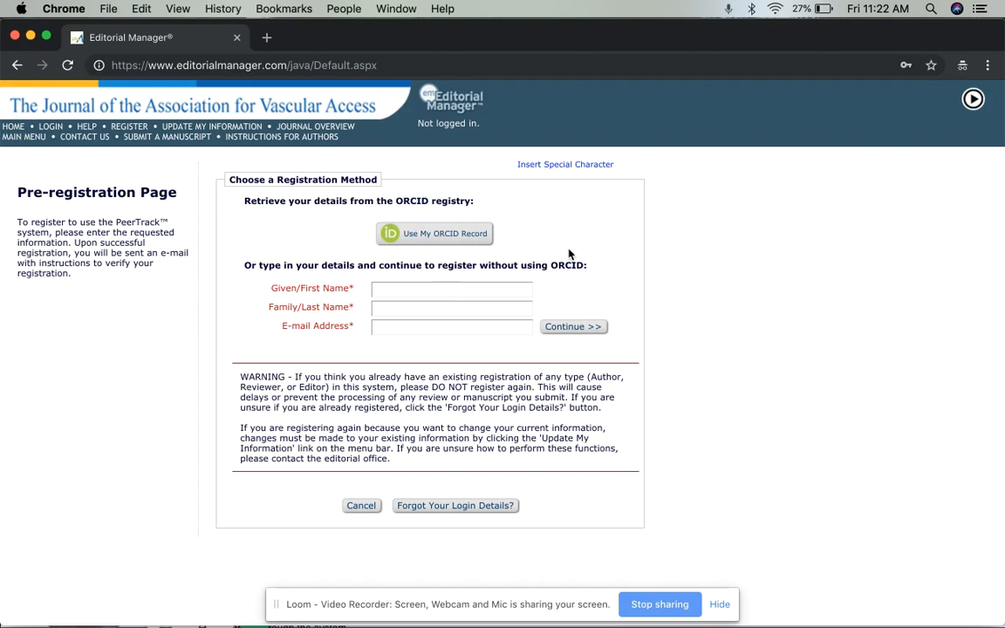
Enter the author's first name, last name and e-mail address, then continue
click(466, 292)
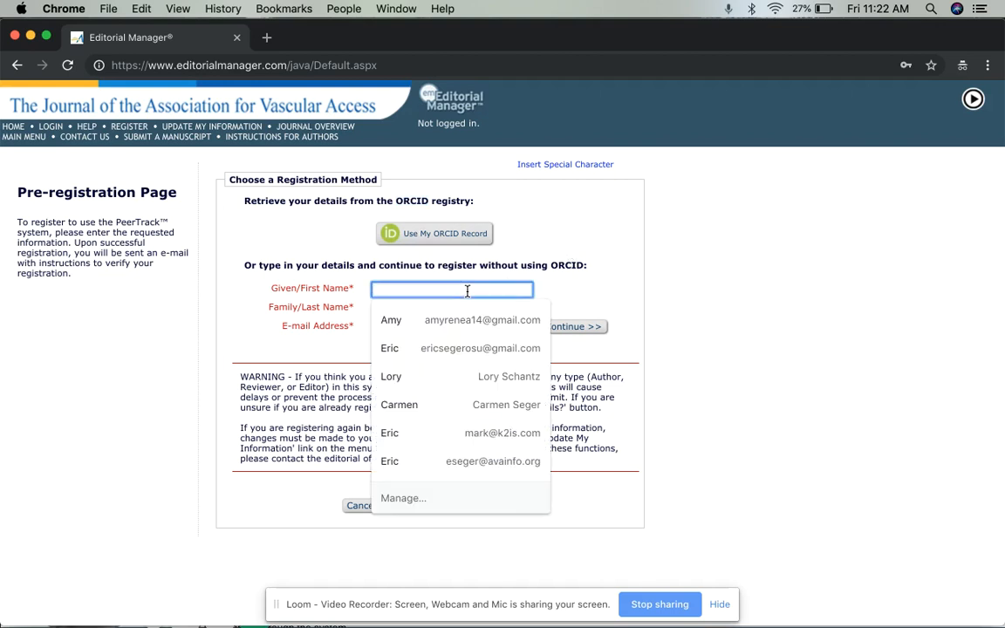
key(Tab)
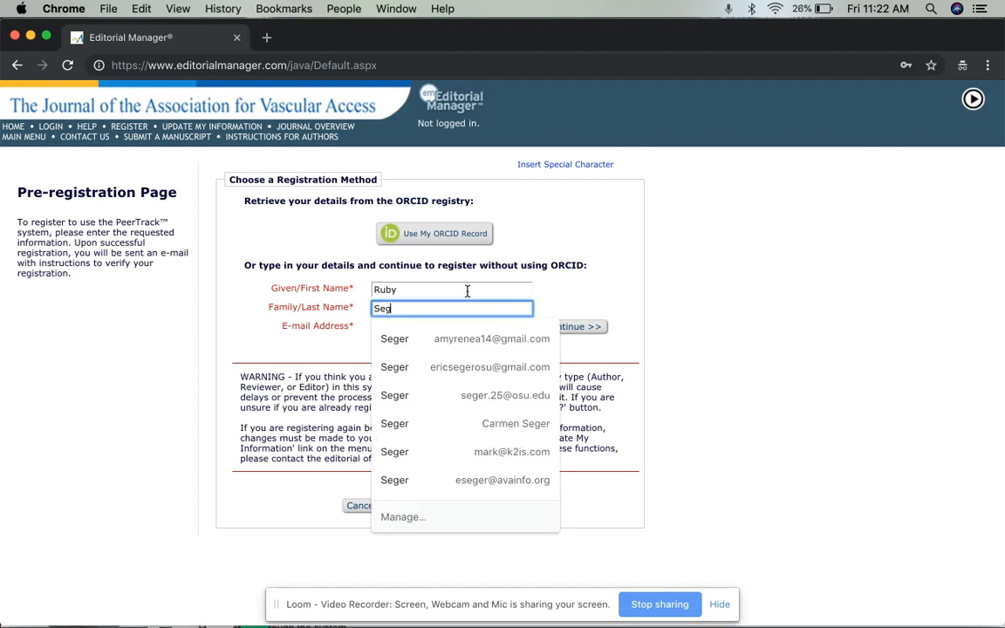
key(Tab)
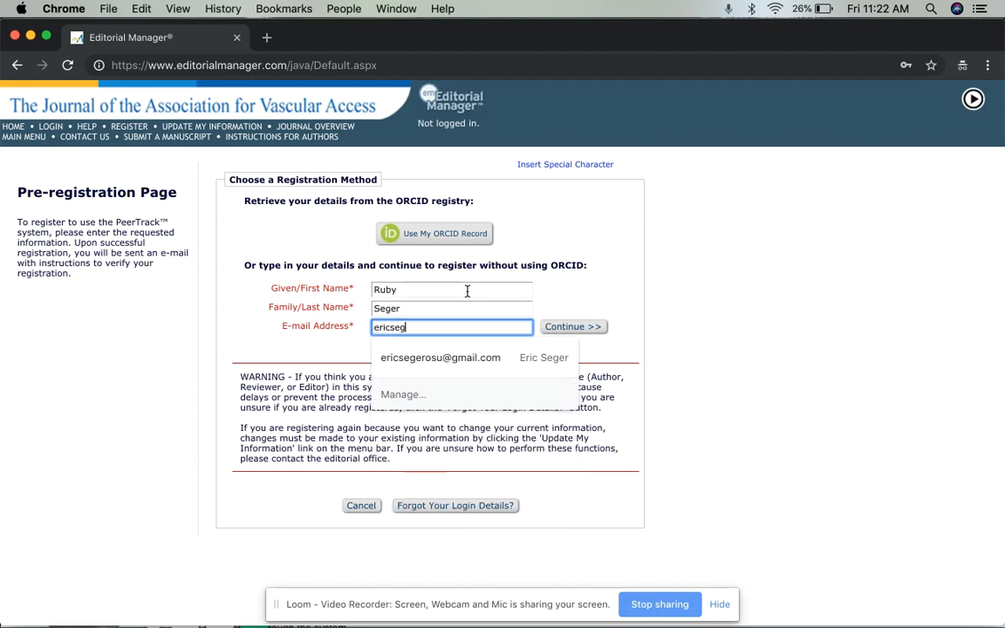
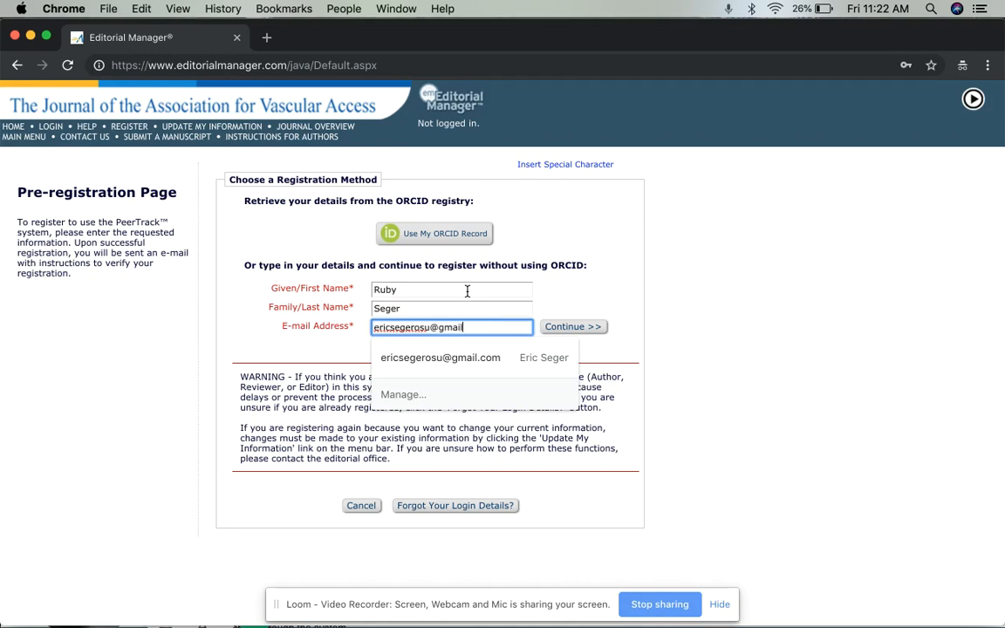
click(587, 328)
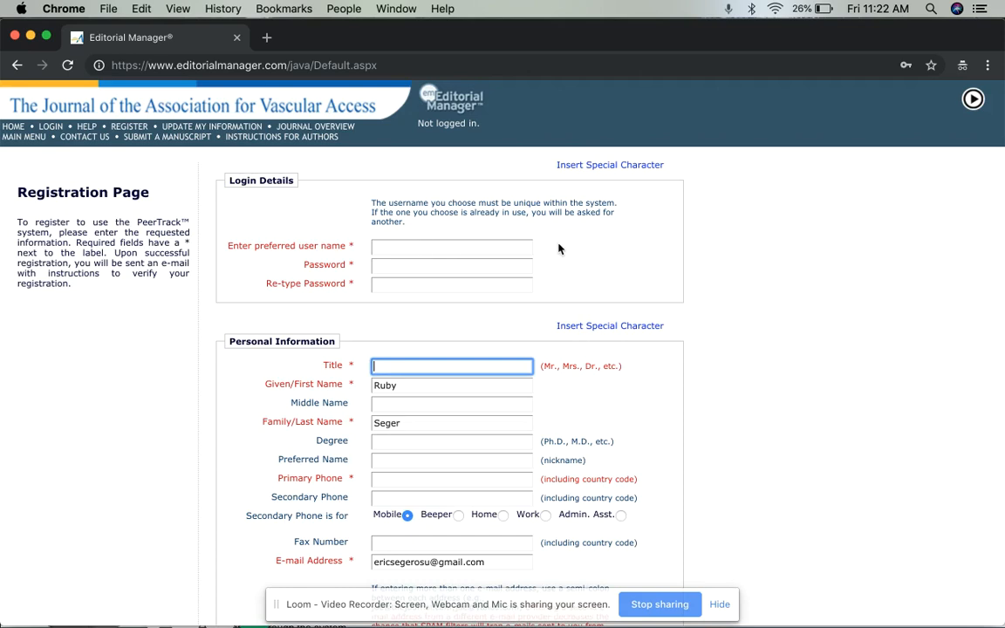
Fill in the preferred user name and account password in Login Details
click(437, 247)
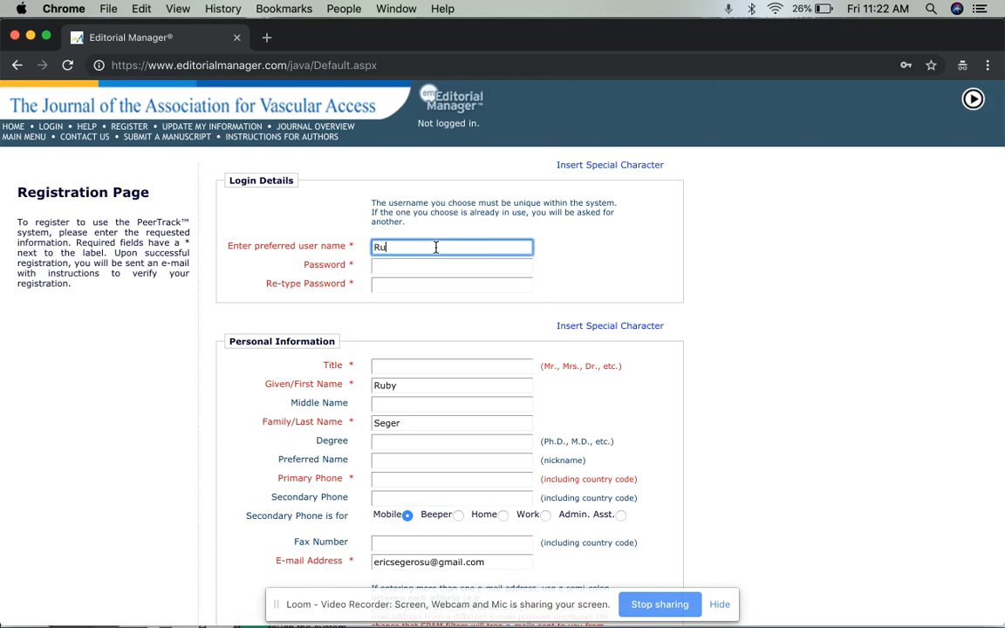
key(Tab)
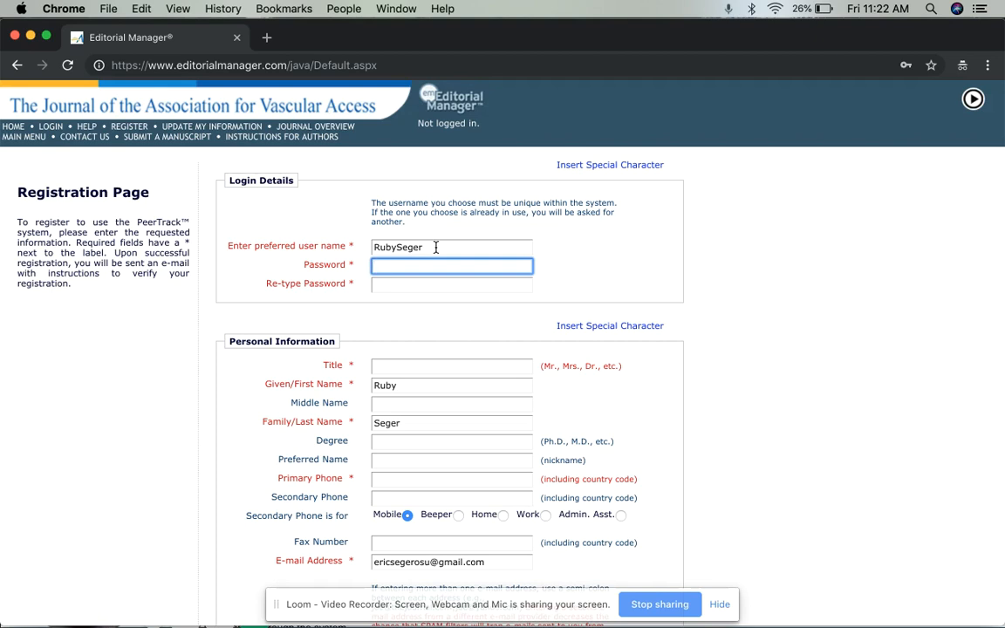
text(***********)
key(Tab)
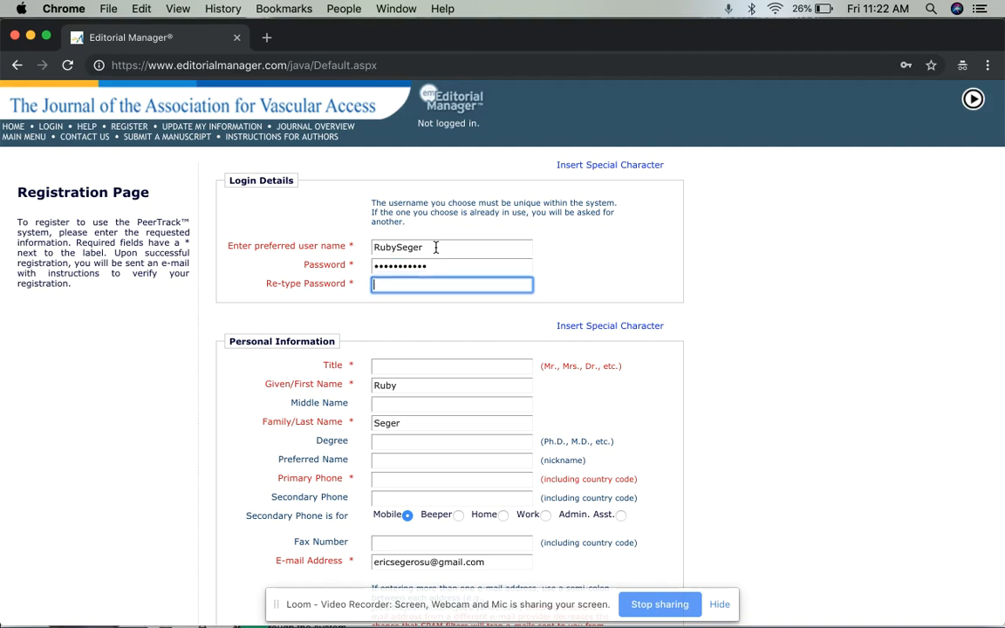
text(***********)
Set the title to Mrs. and enter the primary phone number
click(421, 365)
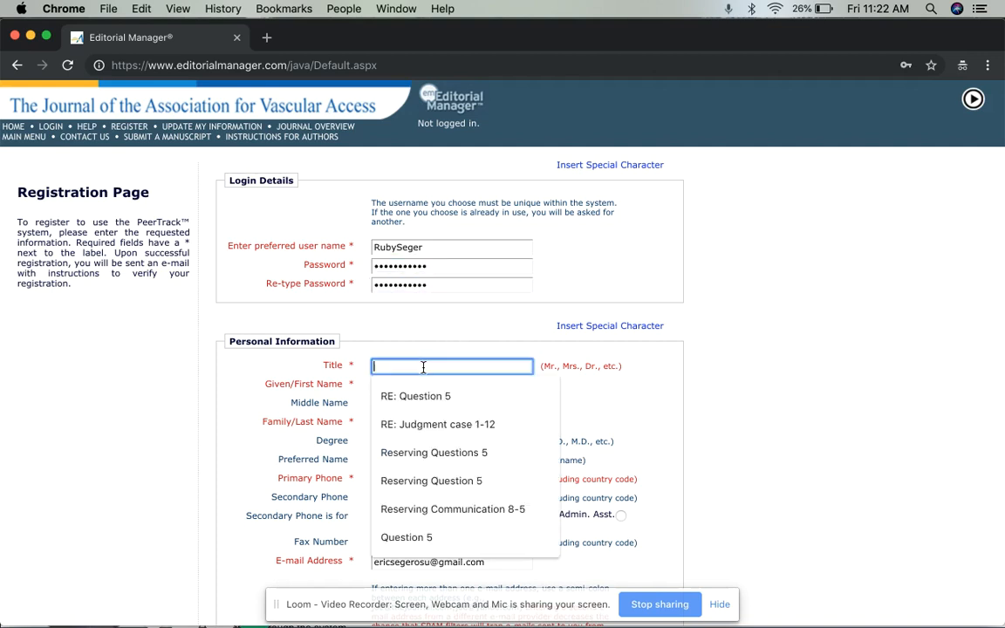
text(Mrs.)
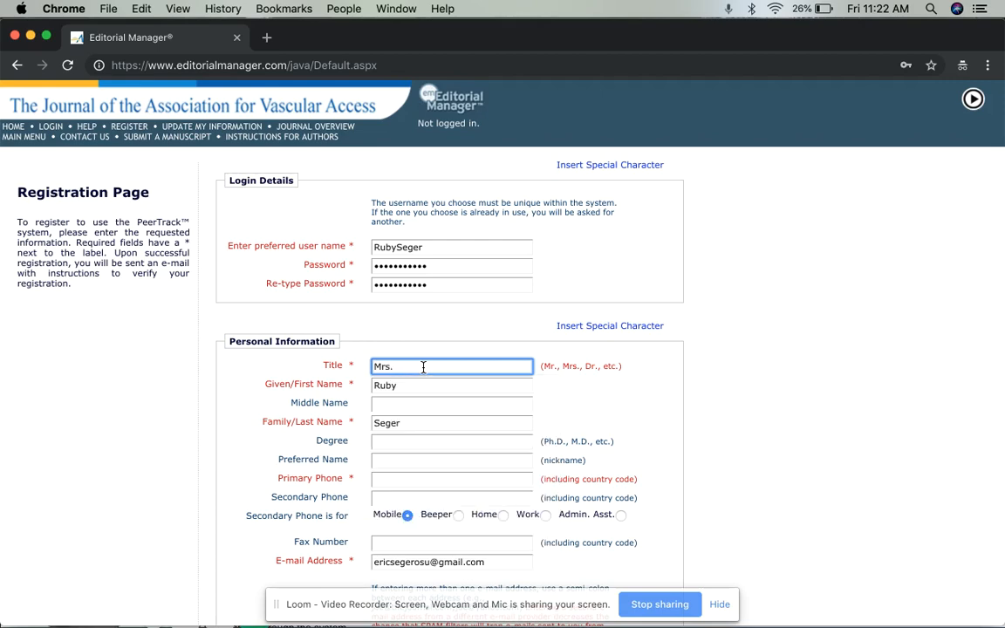
scroll(670, 382, down, 2)
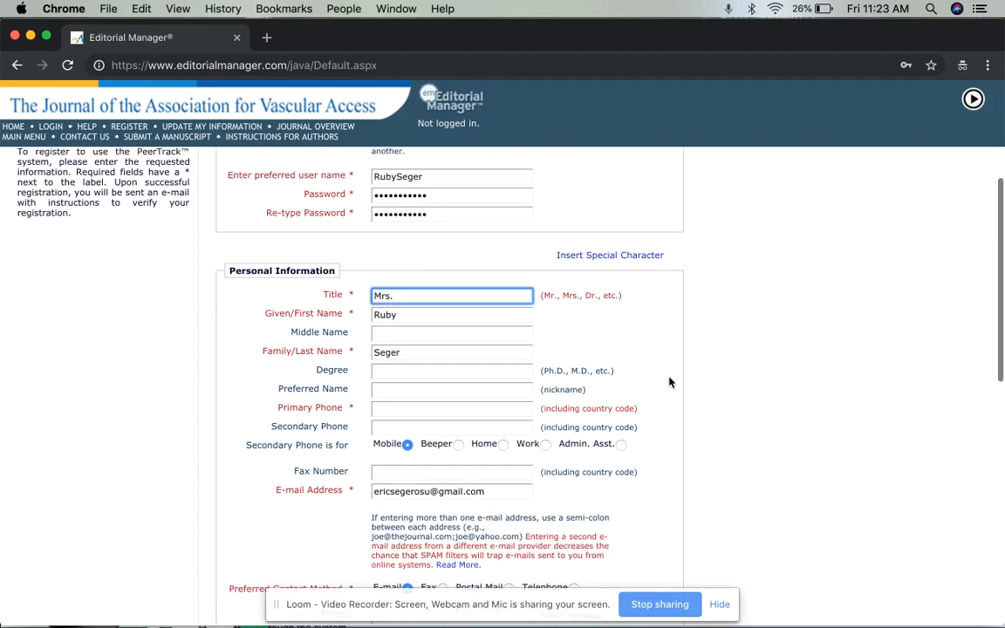
scroll(670, 382, down, 1)
click(408, 358)
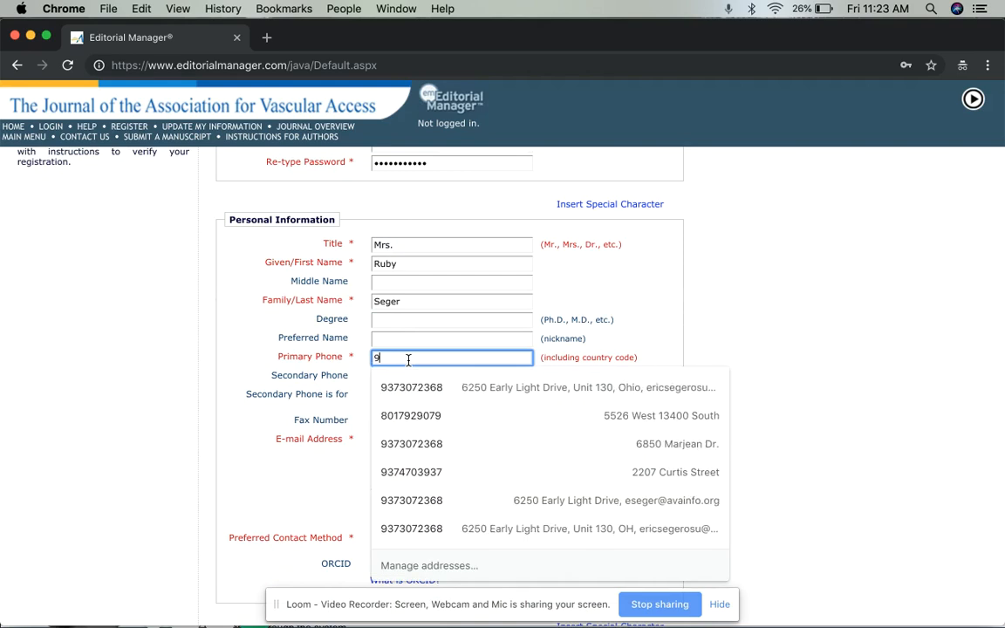
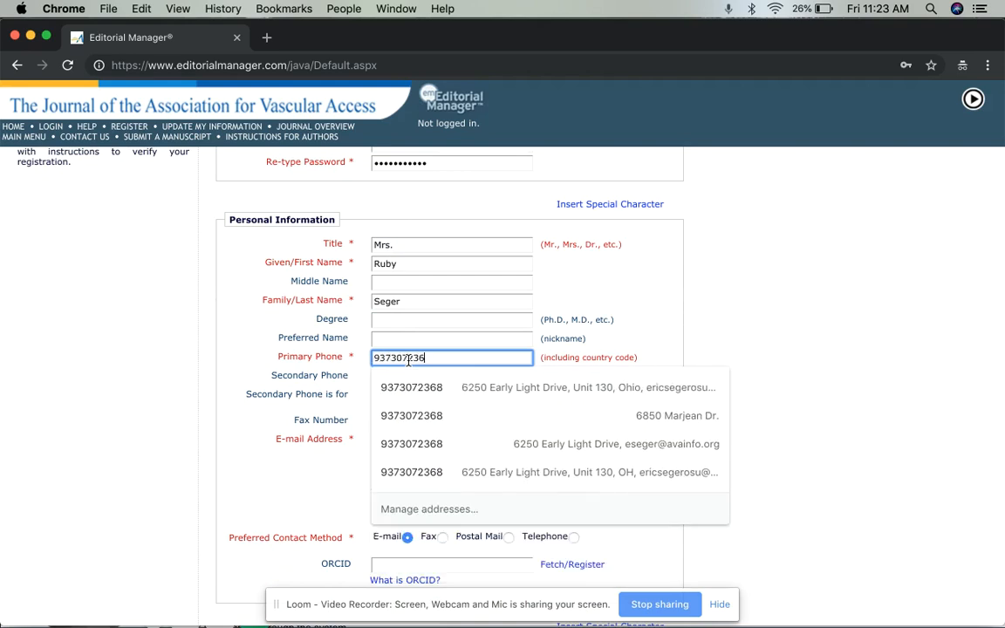
key(Tab)
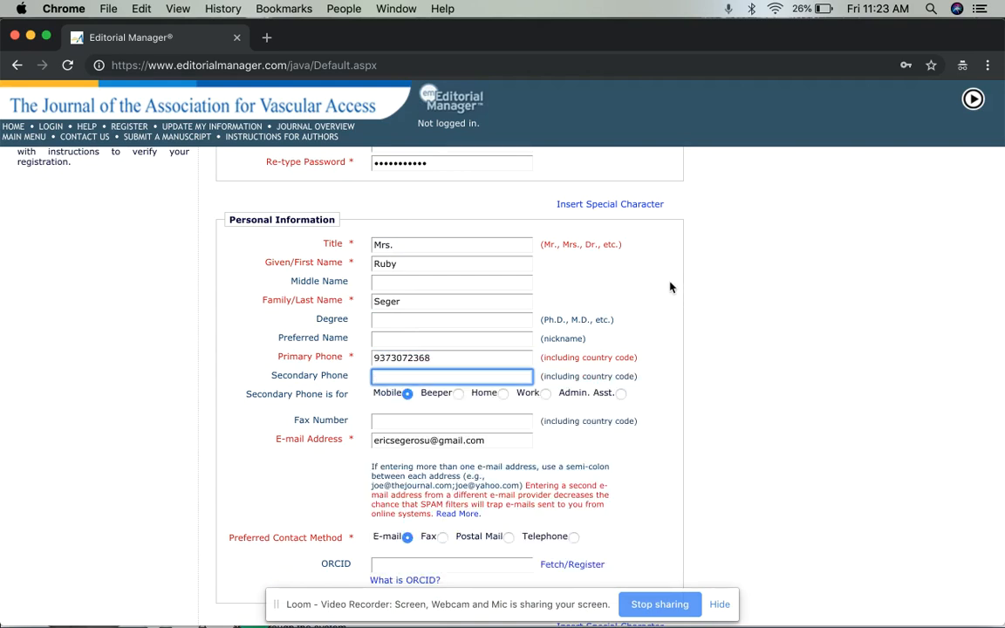
key(Tab)
key(Tab)
Scroll down the form to the Institution Related Information section
scroll(685, 408, down, 3)
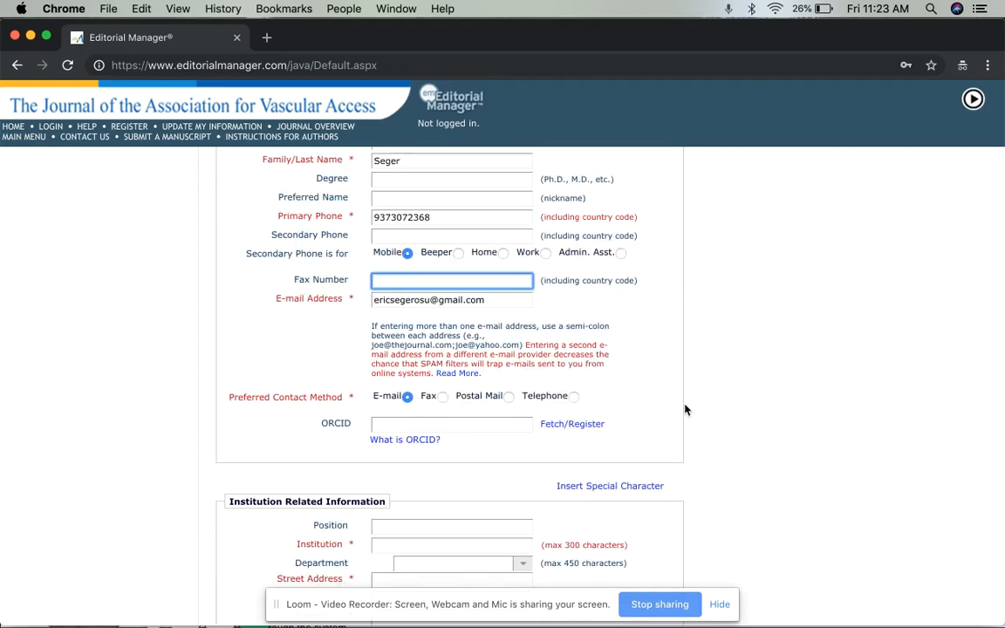
scroll(685, 409, down, 2)
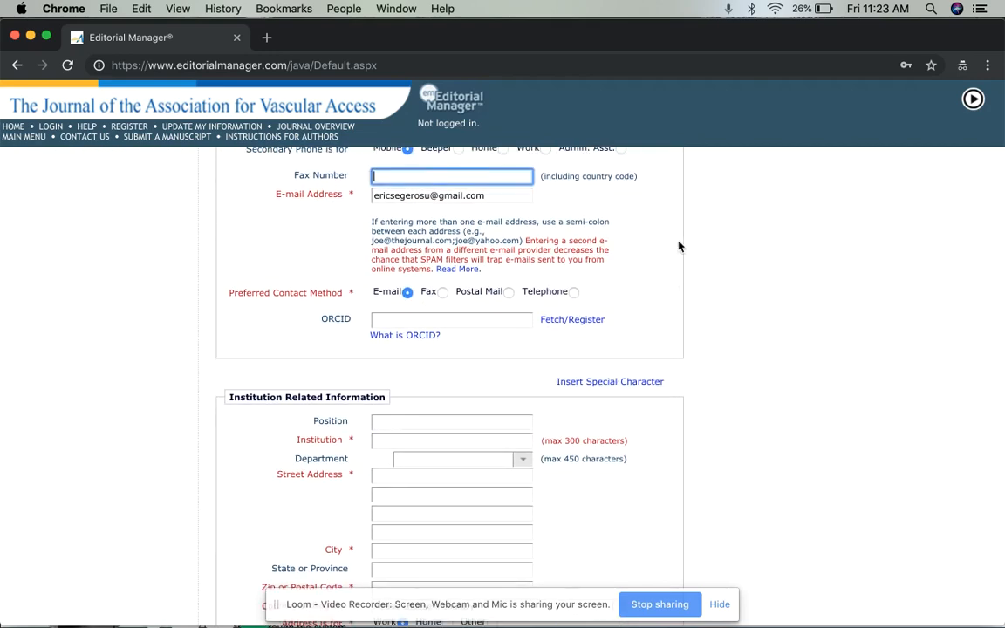
scroll(679, 247, up, 2)
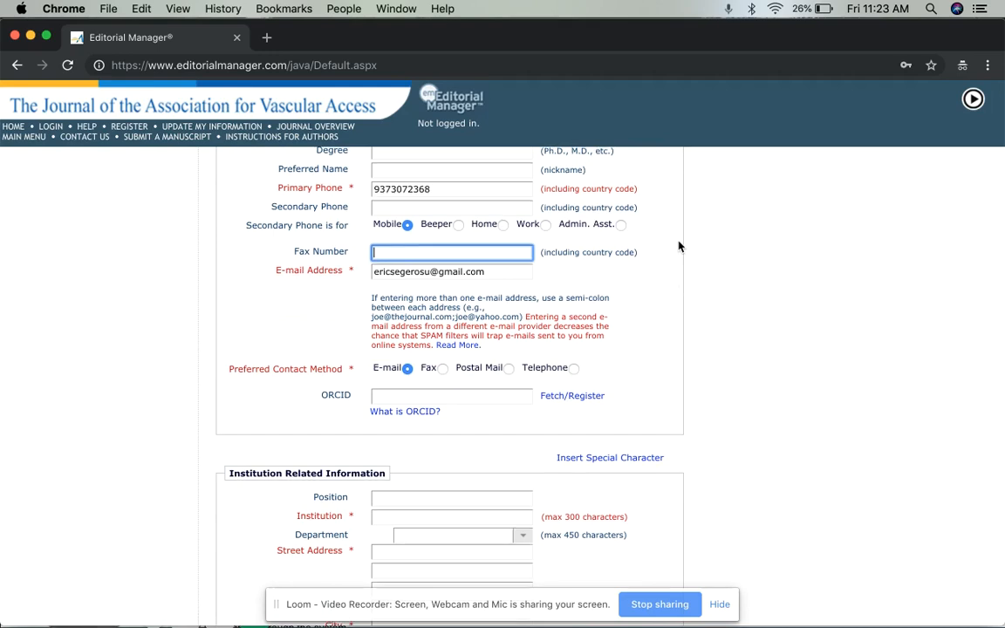
scroll(679, 247, up, 5)
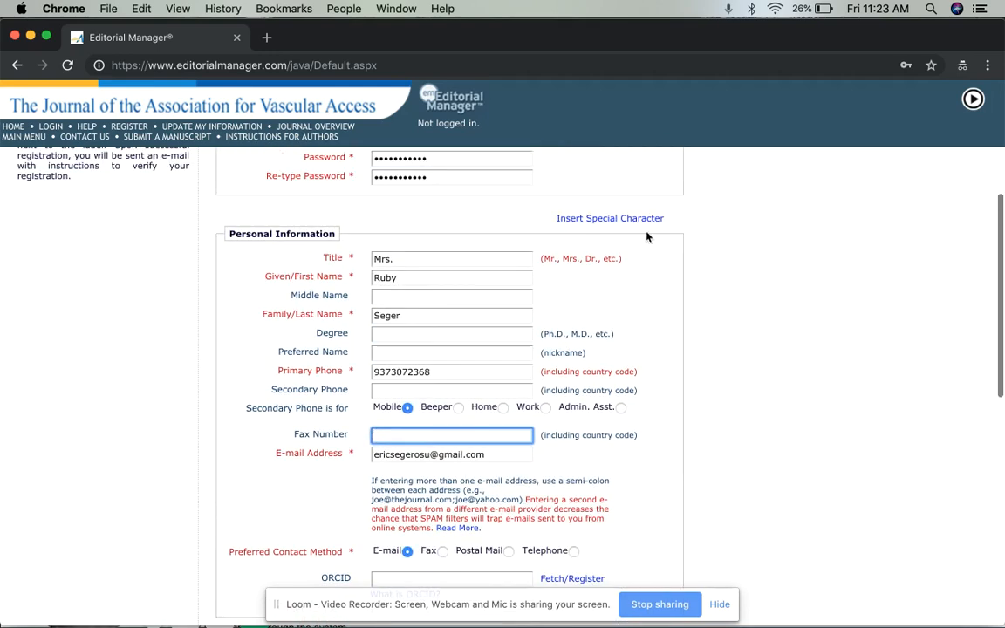
scroll(314, 260, up, 3)
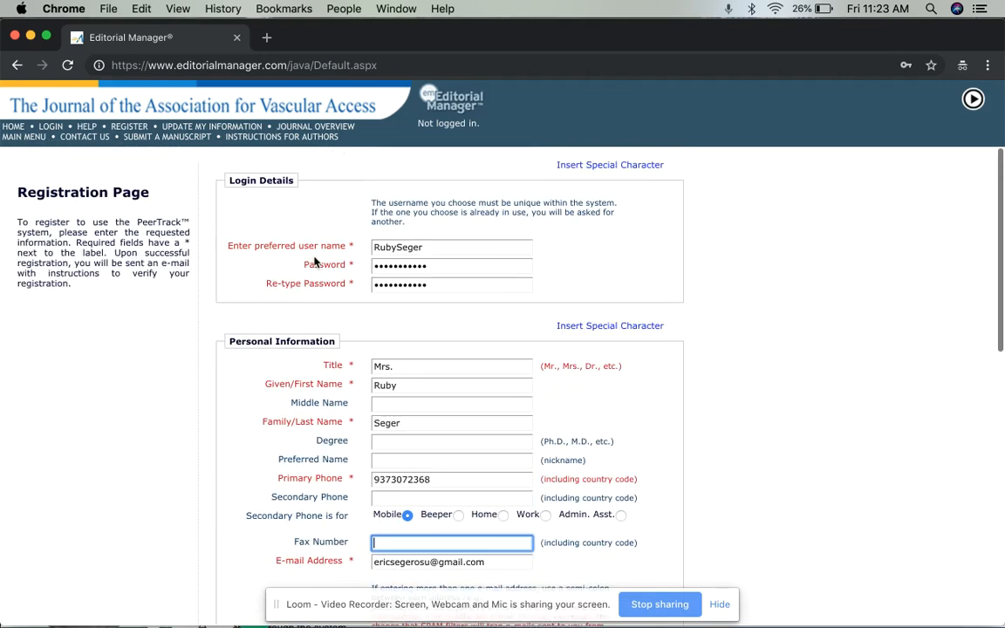
scroll(315, 260, down, 2)
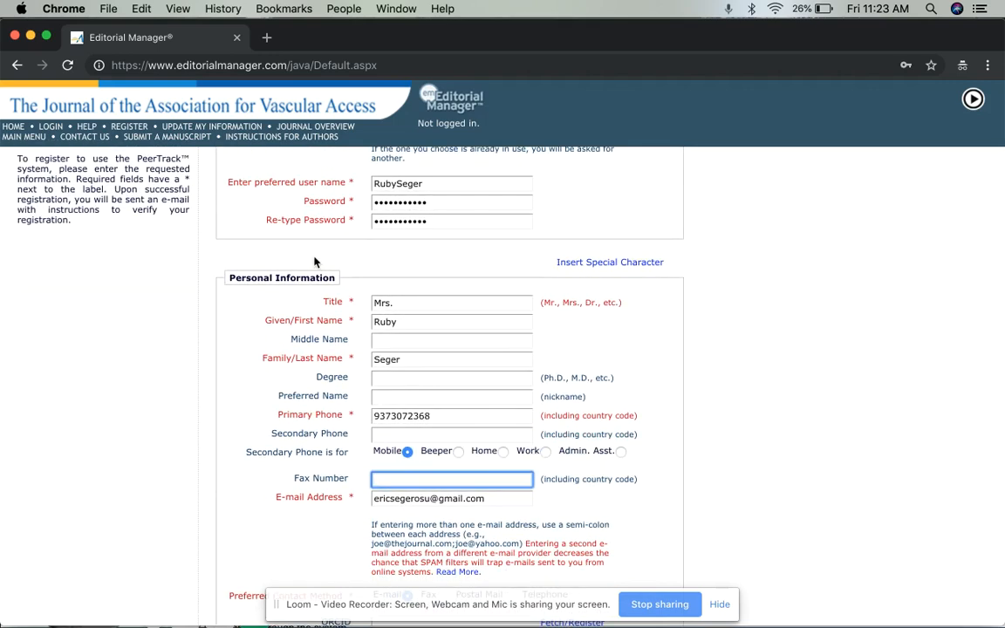
scroll(315, 260, down, 1)
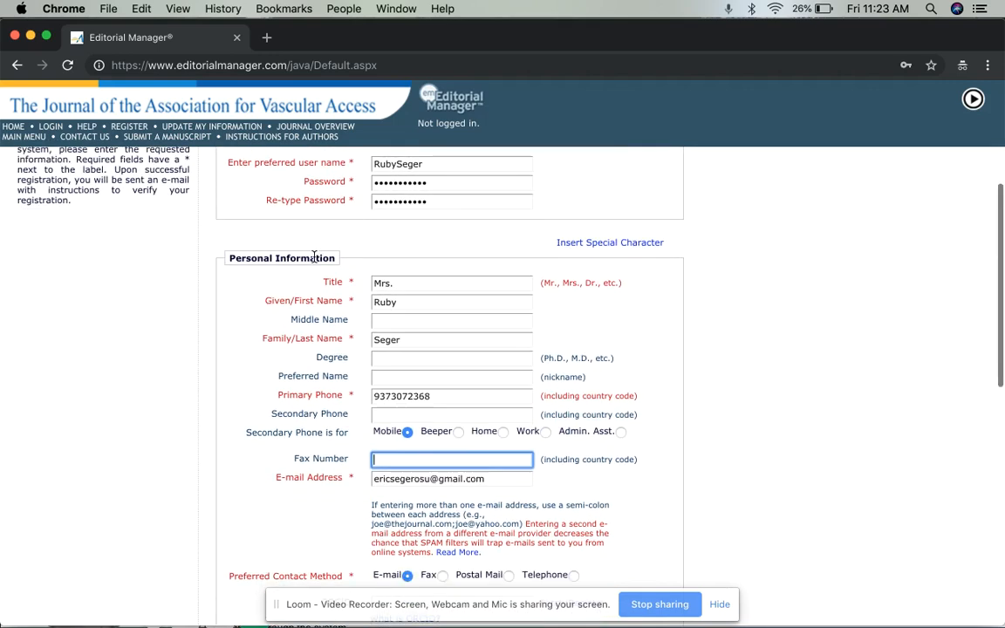
scroll(364, 371, down, 10)
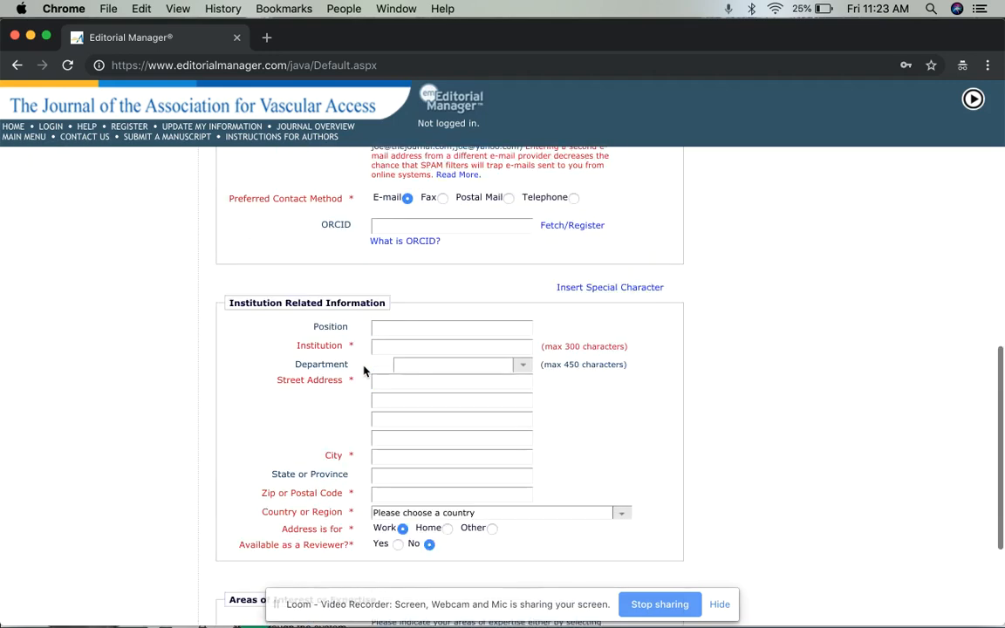
Set the institution to Ohio State University Wexner Medical Center from the suggestions
click(377, 312)
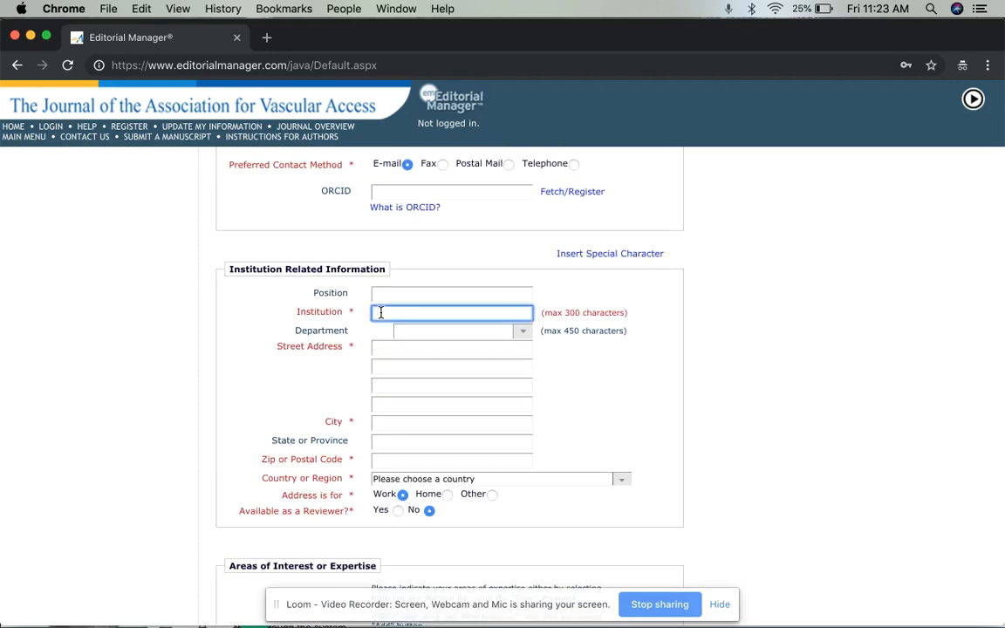
text(Ohio State)
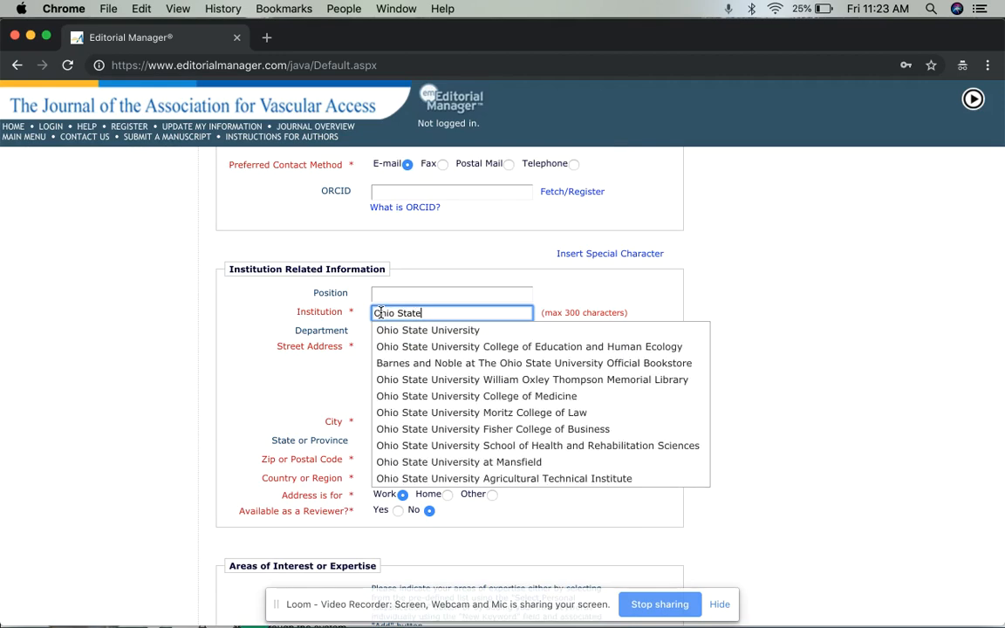
text( University )
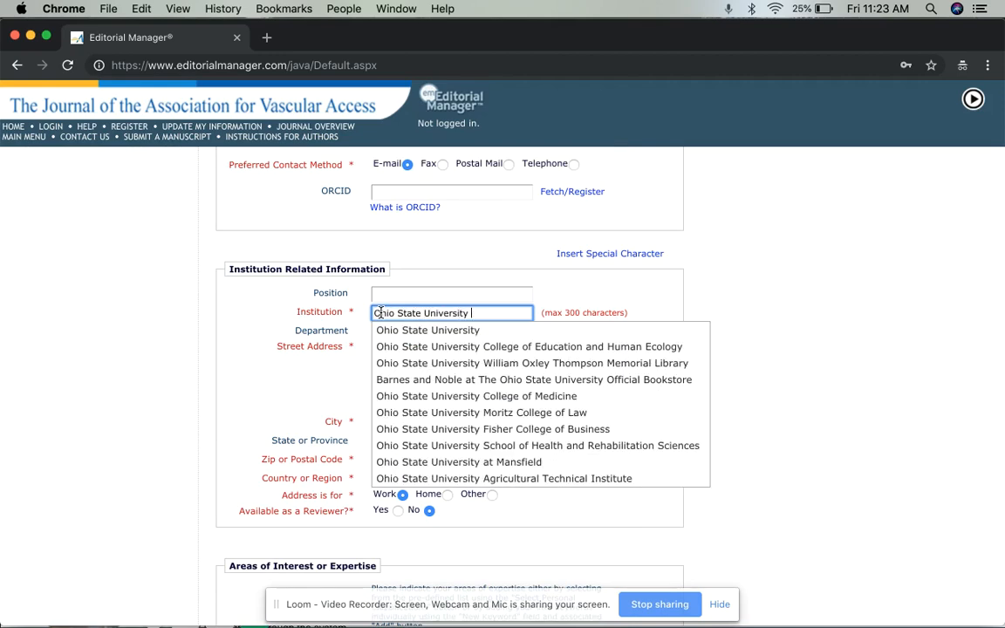
text(Wexner Medic)
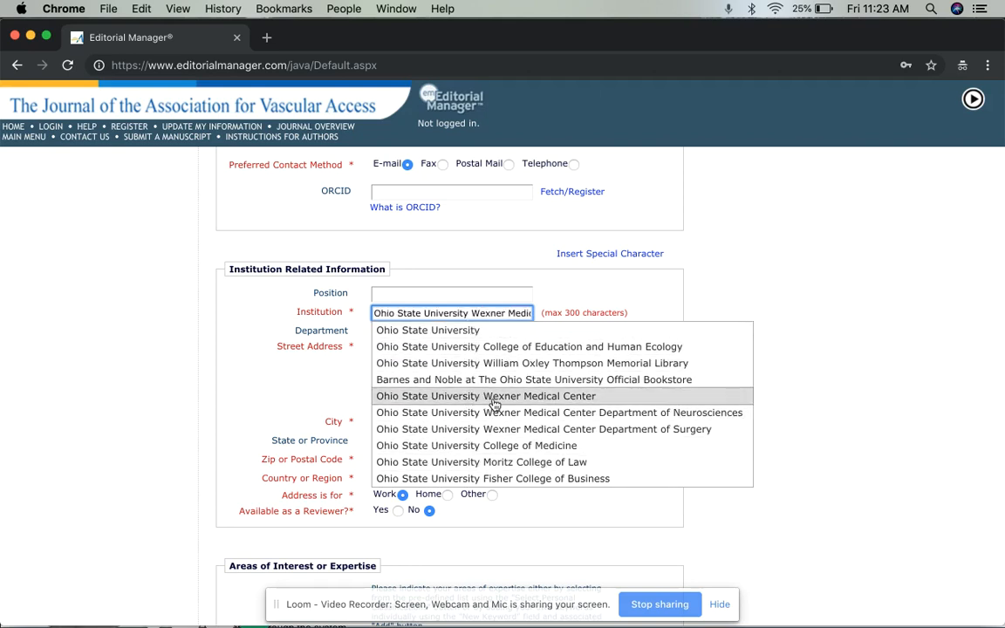
click(495, 401)
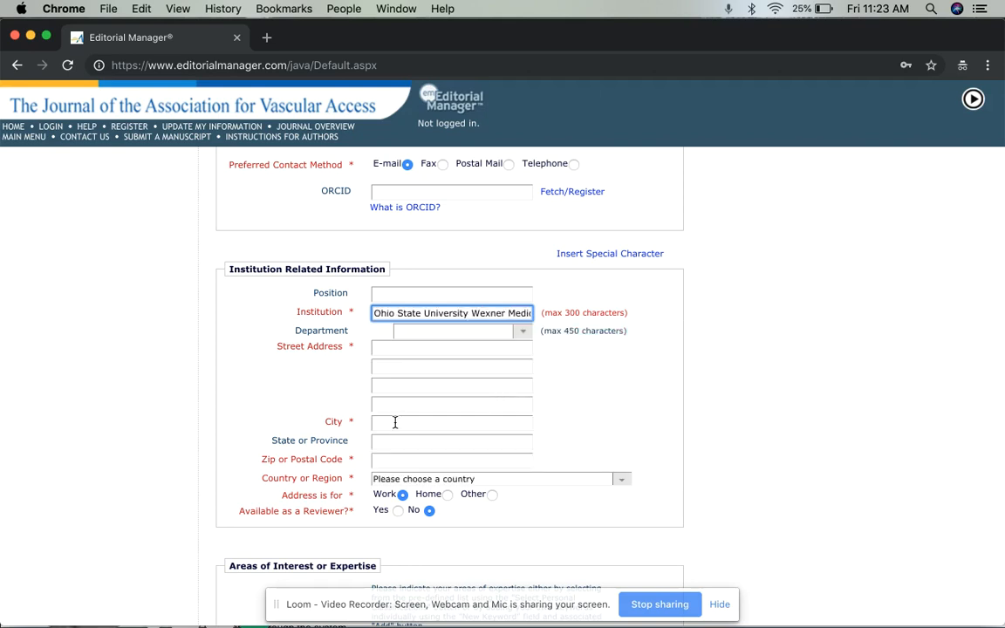
Enter the work street address, city, state and zip code, with country UNITED STATES
click(402, 349)
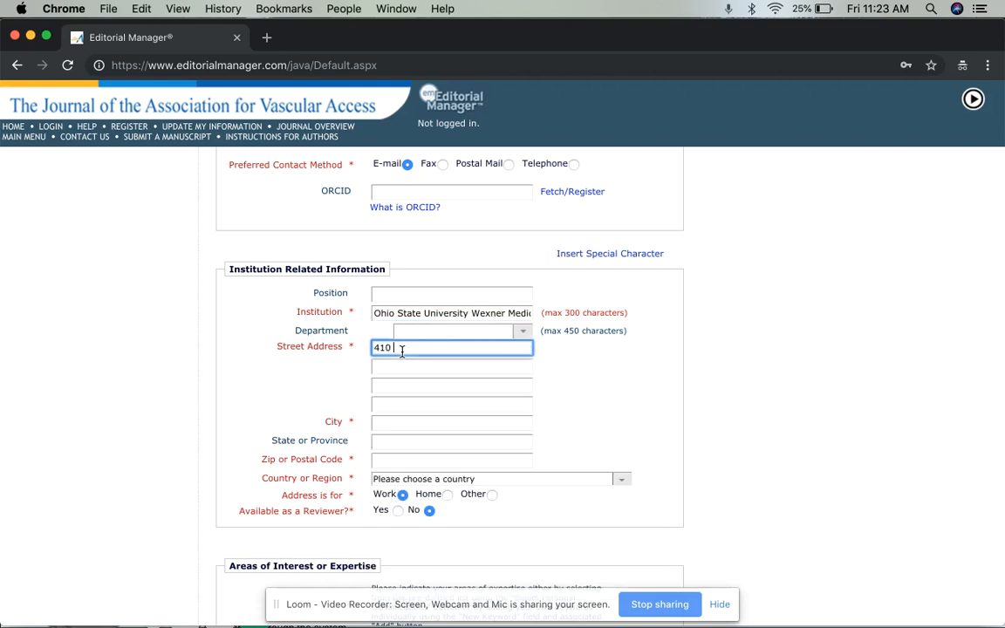
click(388, 423)
text(Columbus)
key(Tab)
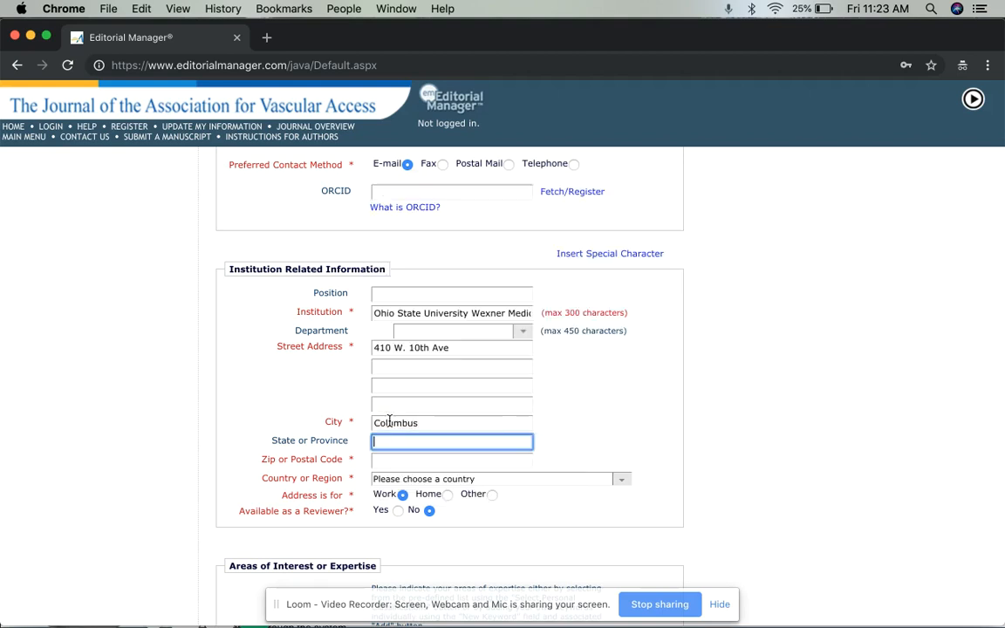
text(OH)
key(Tab)
text(3210)
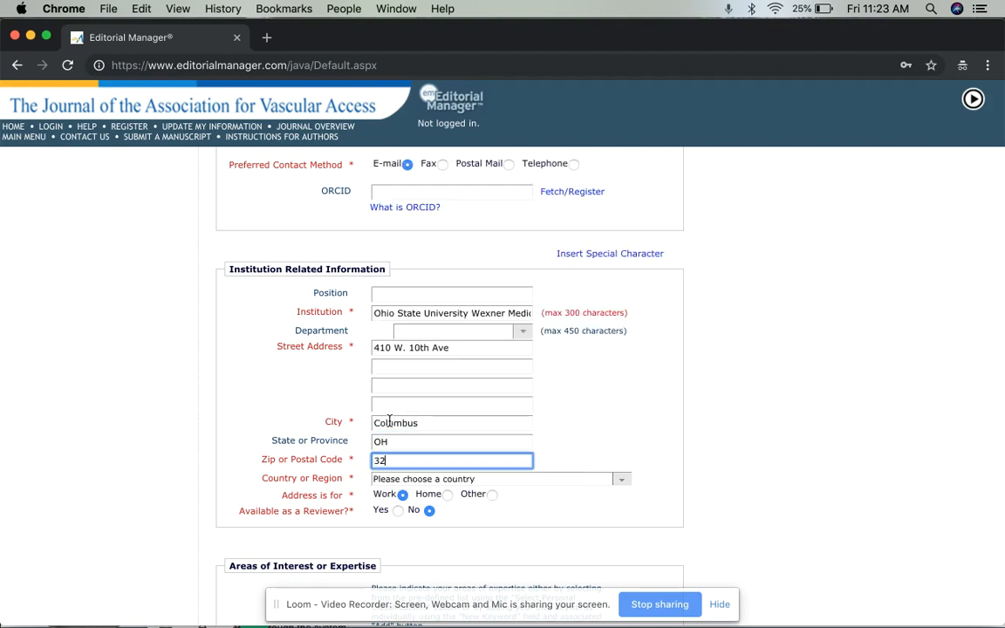
key(BackSpace)
key(BackSpace)
key(BackSpace)
key(BackSpace)
text(43210)
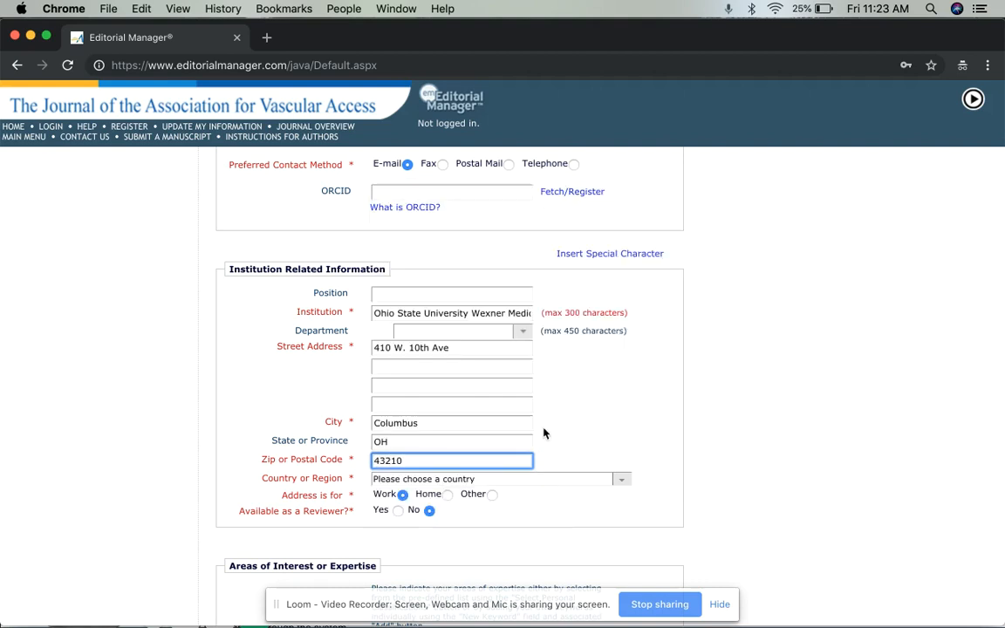
click(619, 478)
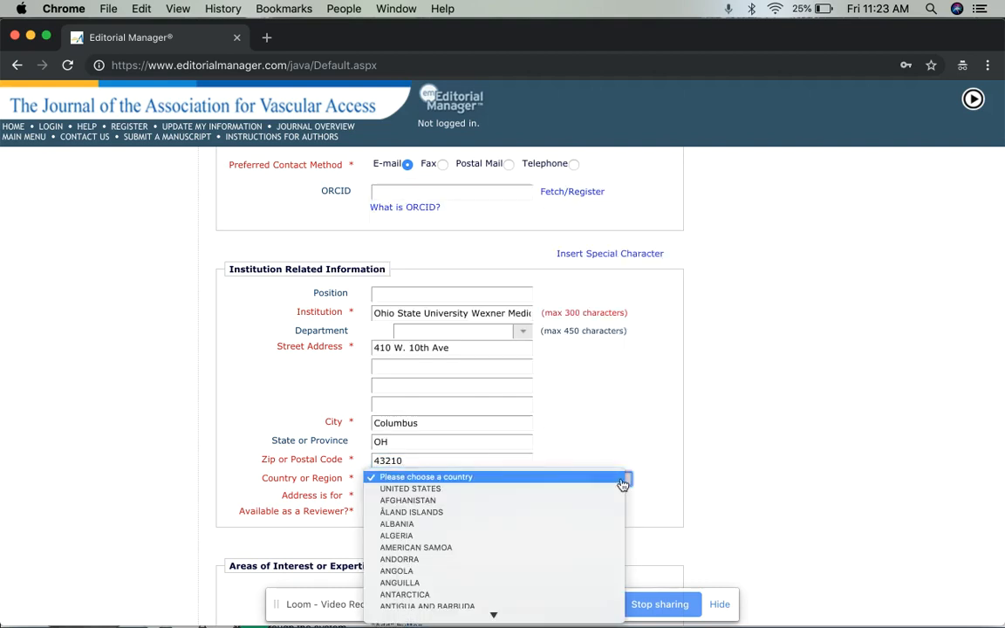
click(601, 491)
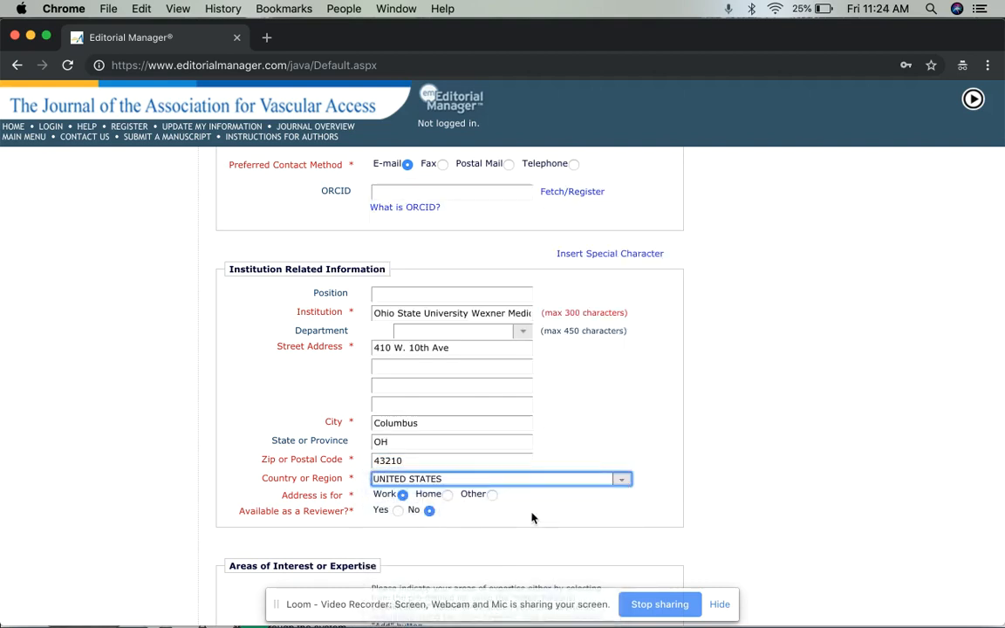
scroll(787, 400, down, 3)
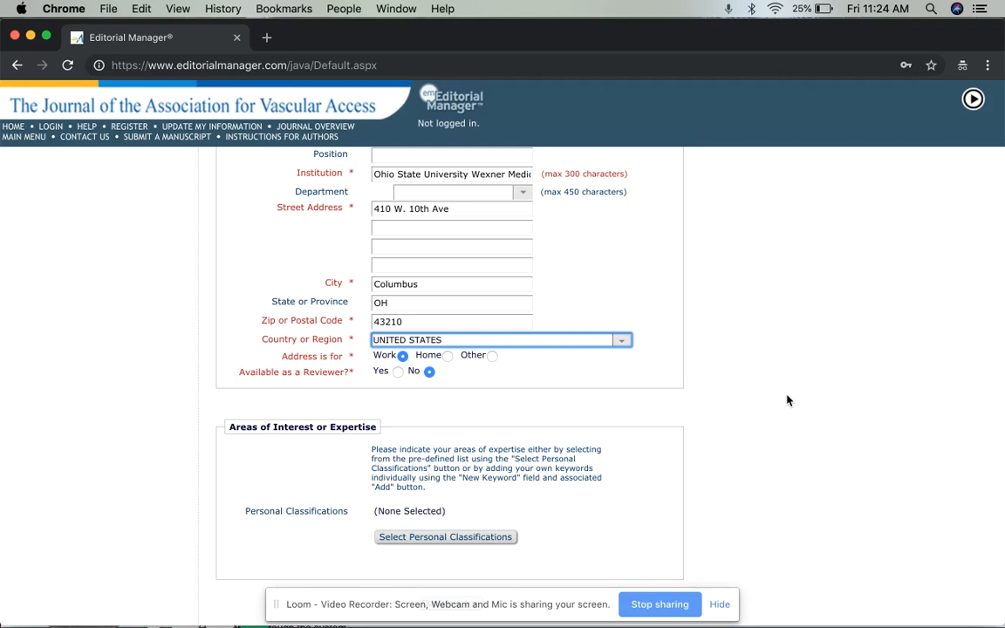
Set Available as a Reviewer to Yes and cancel the Research Projects classification choice
click(398, 372)
click(427, 537)
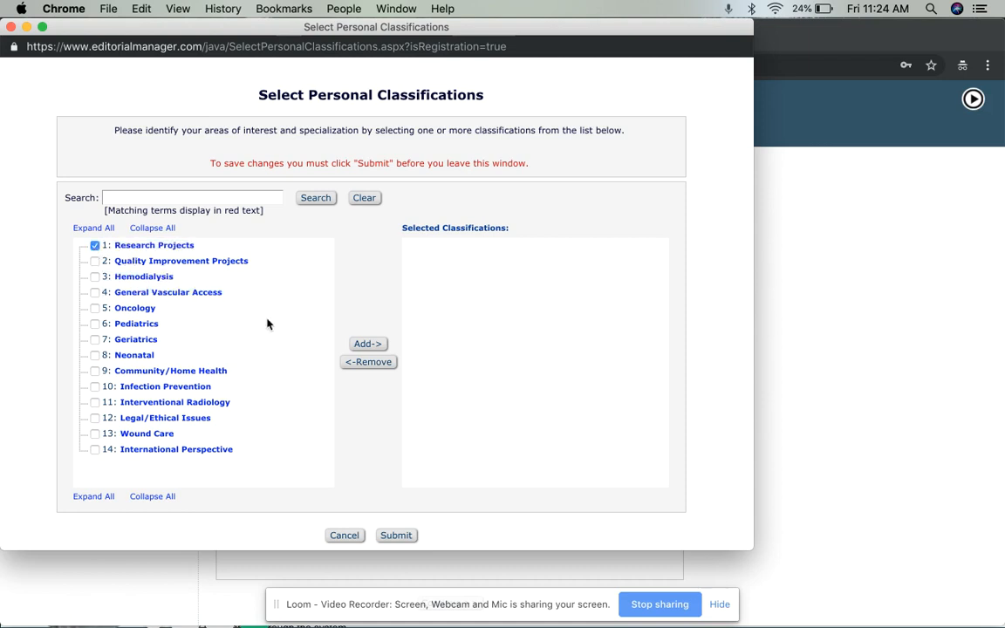
click(377, 347)
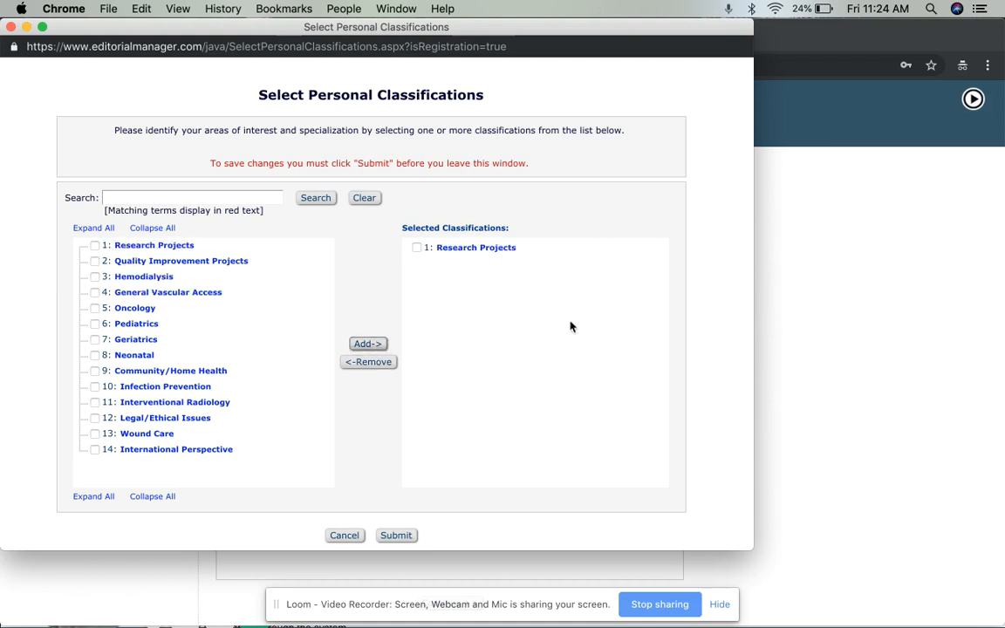
click(339, 534)
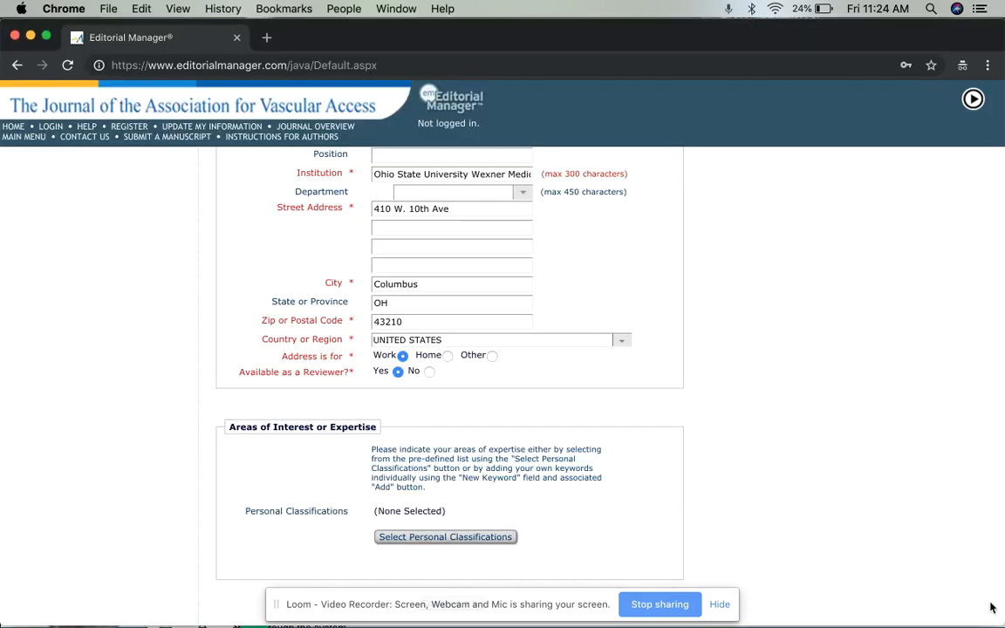
scroll(898, 478, down, 2)
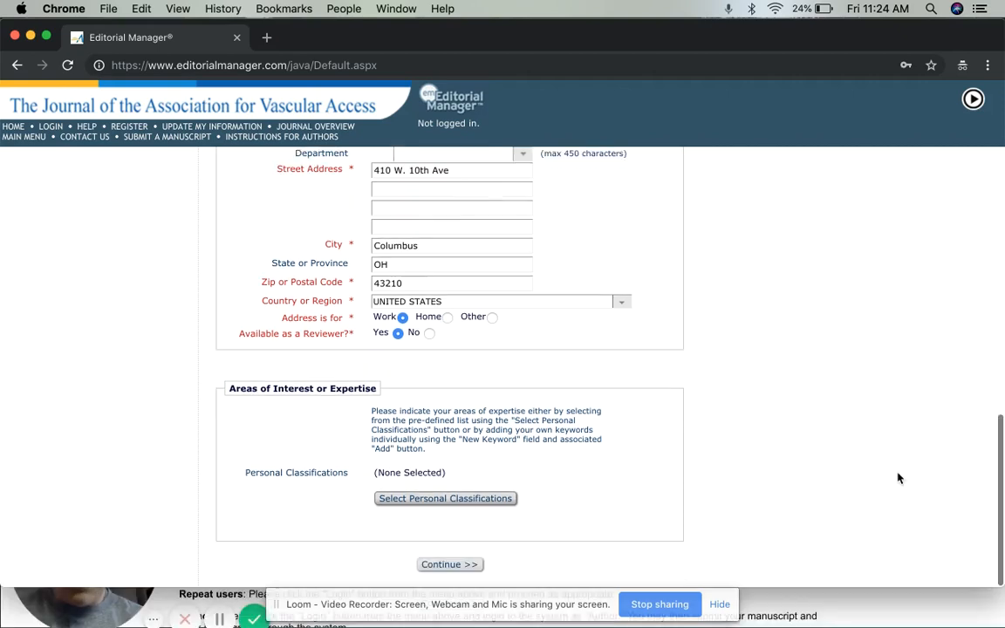
Continue to Confirm Registration and accept the data use privacy policies
click(460, 564)
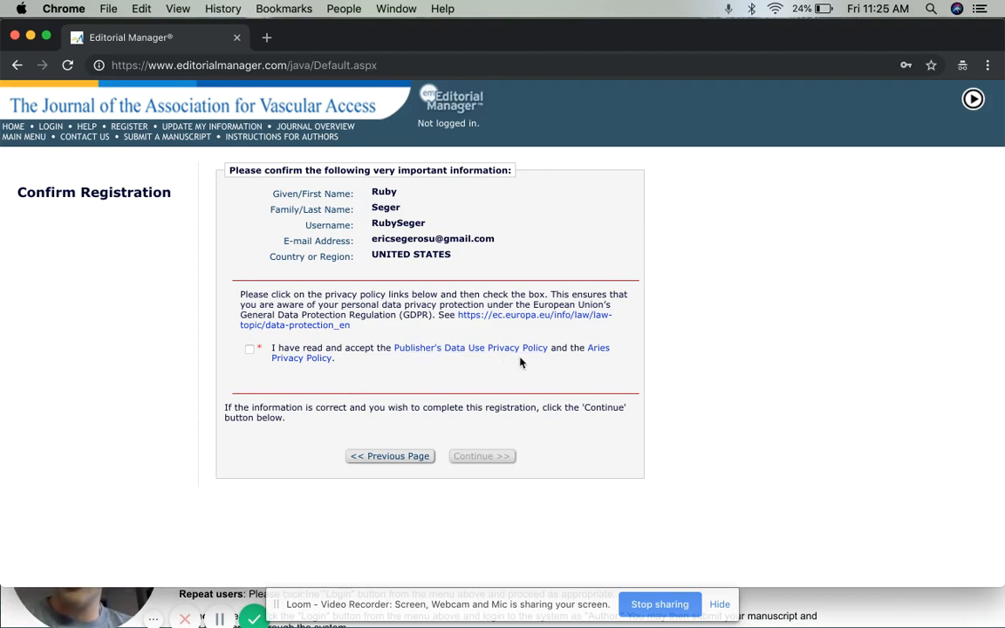
click(250, 350)
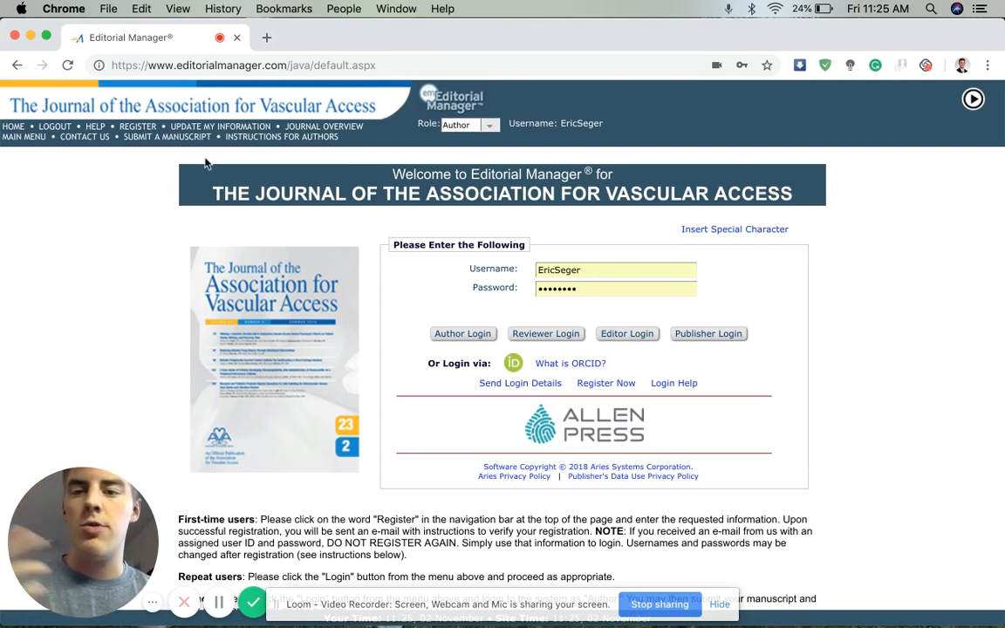
Sign in on the journal welcome page using Author Login
click(285, 66)
click(125, 276)
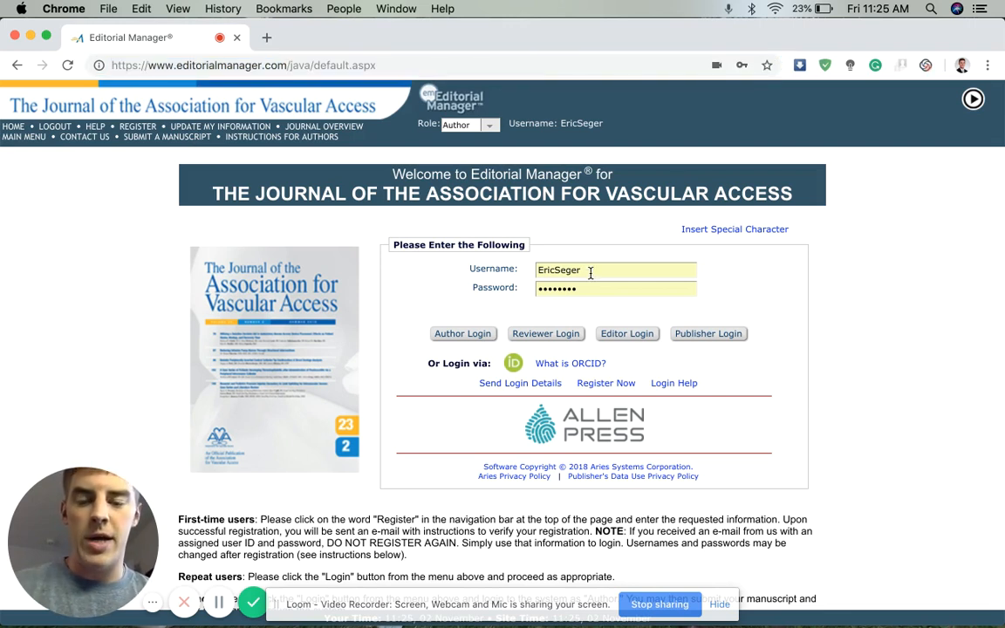
click(463, 334)
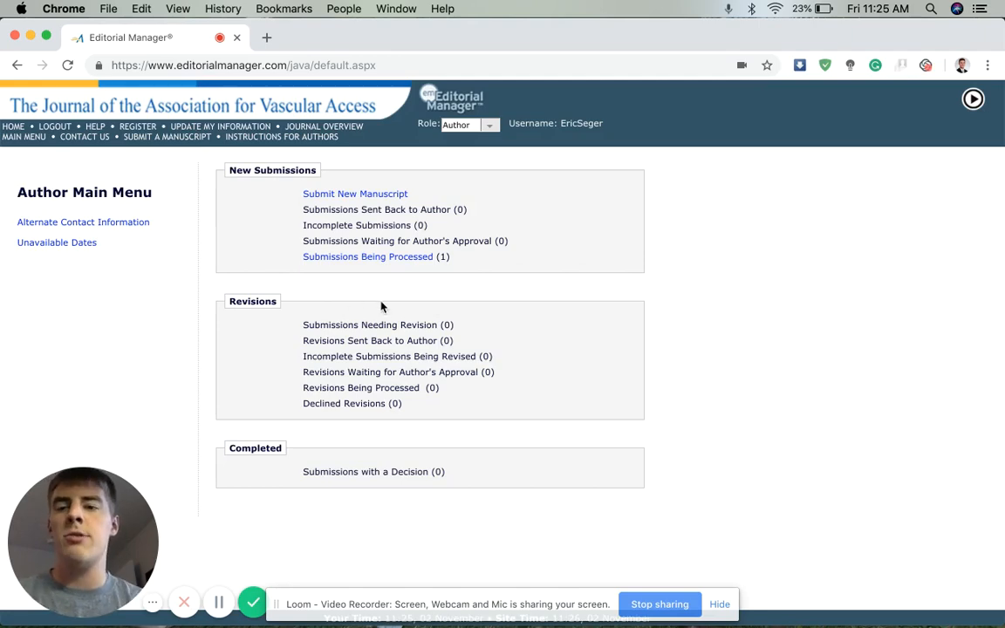
Start a new submission with article type Original Article and proceed to Attach Files
click(374, 196)
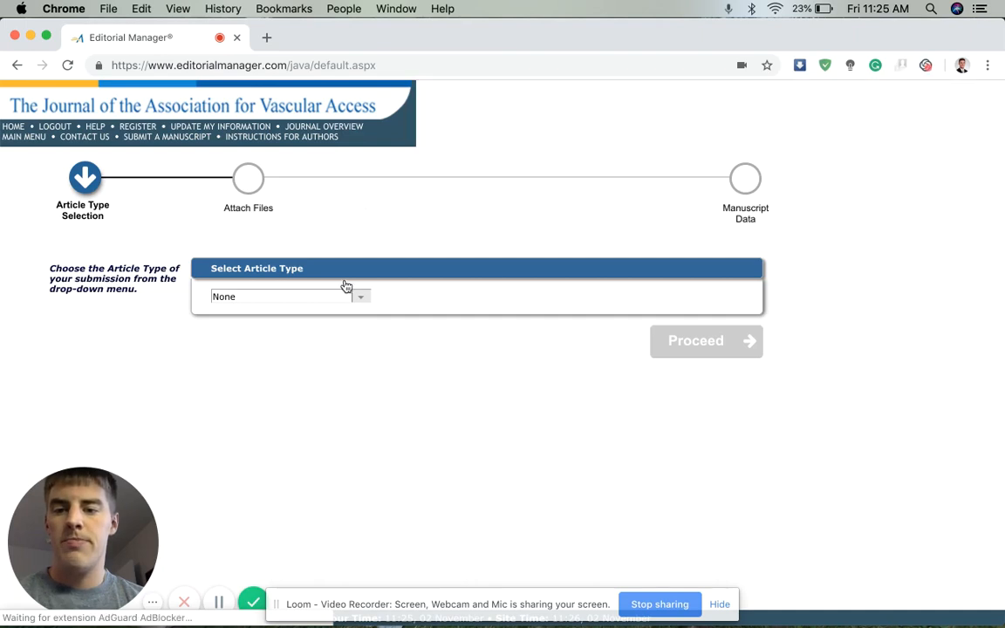
click(358, 300)
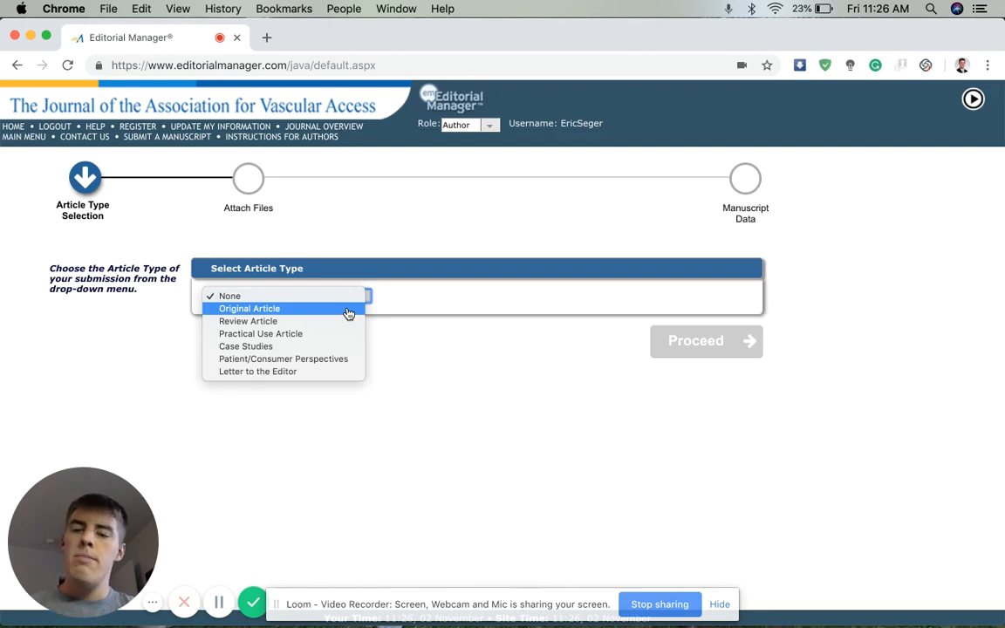
click(348, 311)
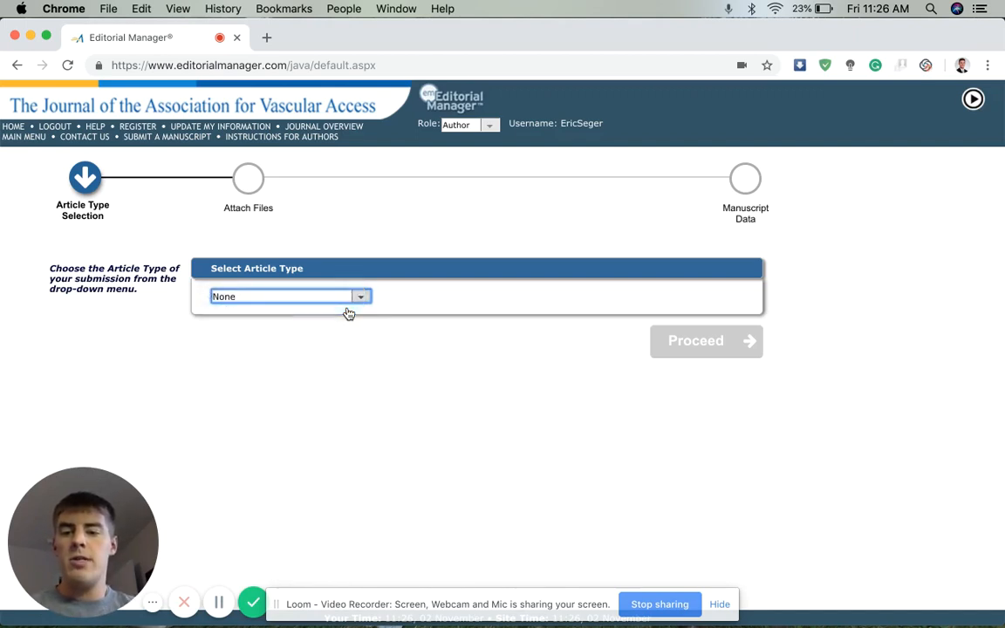
click(729, 344)
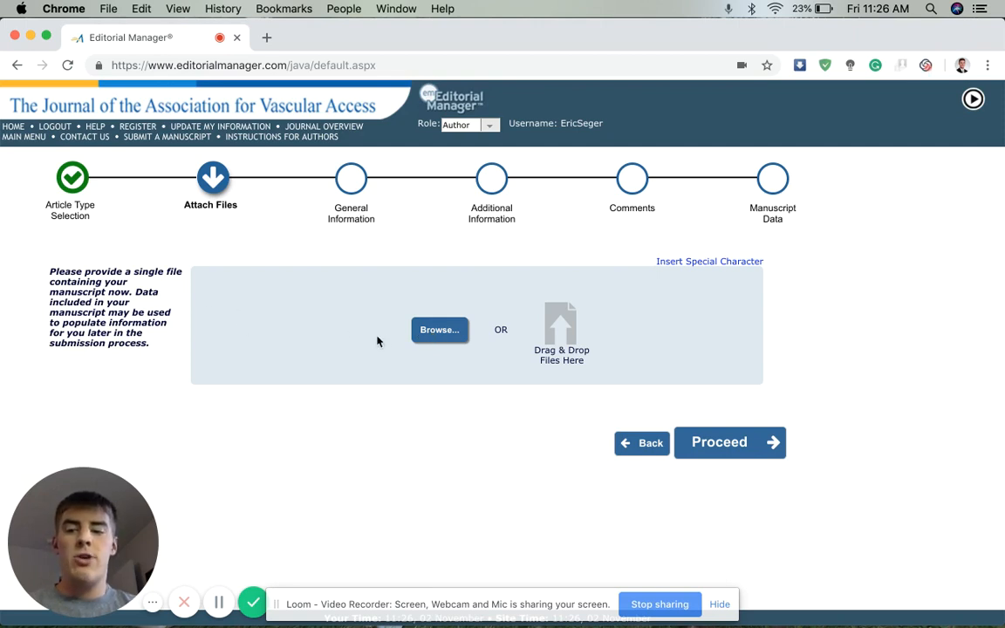
Upload JAVA Manuscript.docx from the Desktop as the Blinded Manuscript
click(434, 332)
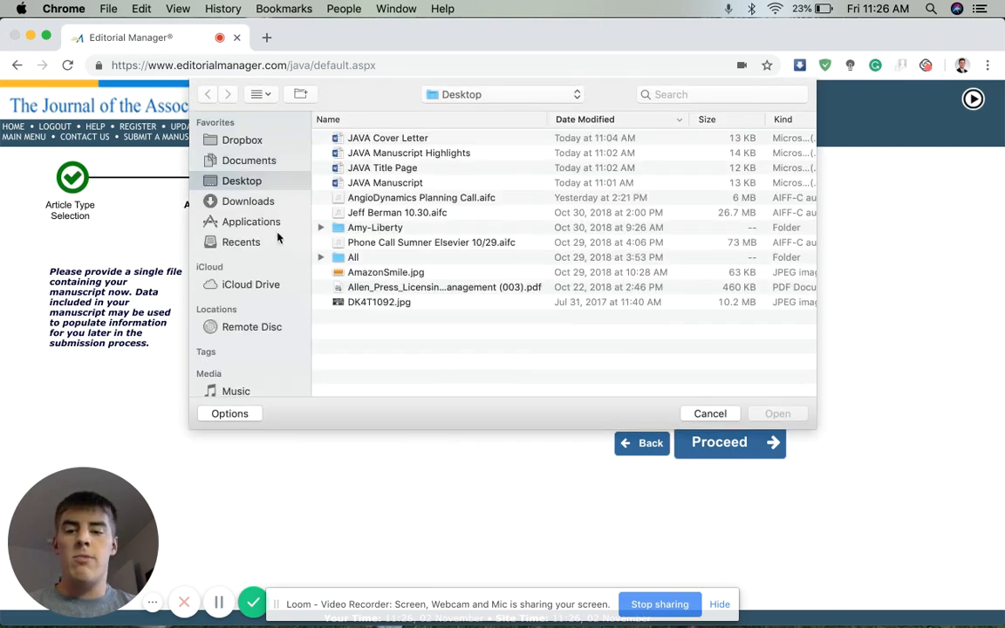
click(384, 182)
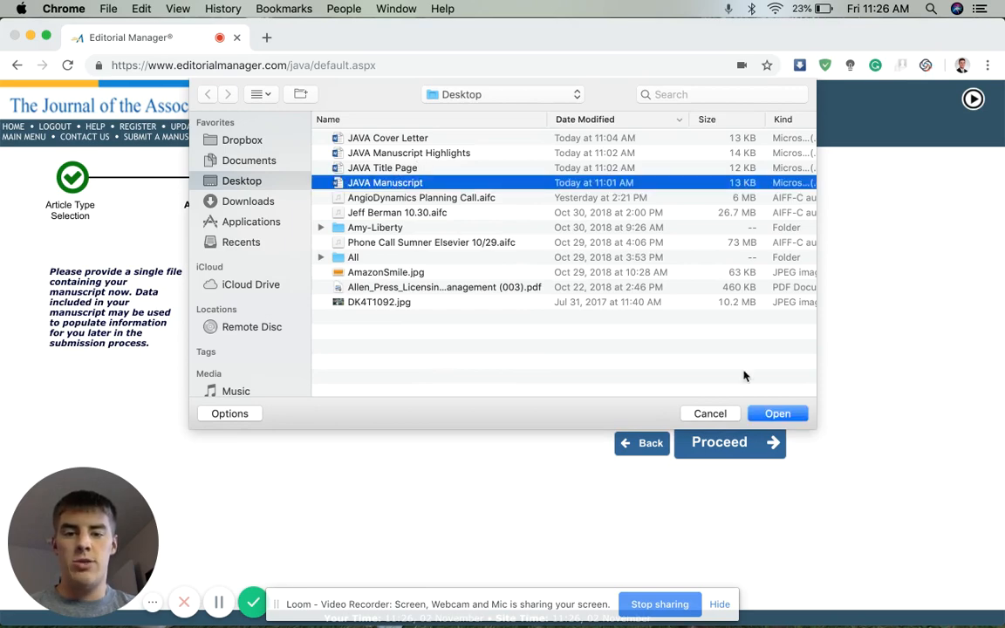
click(775, 413)
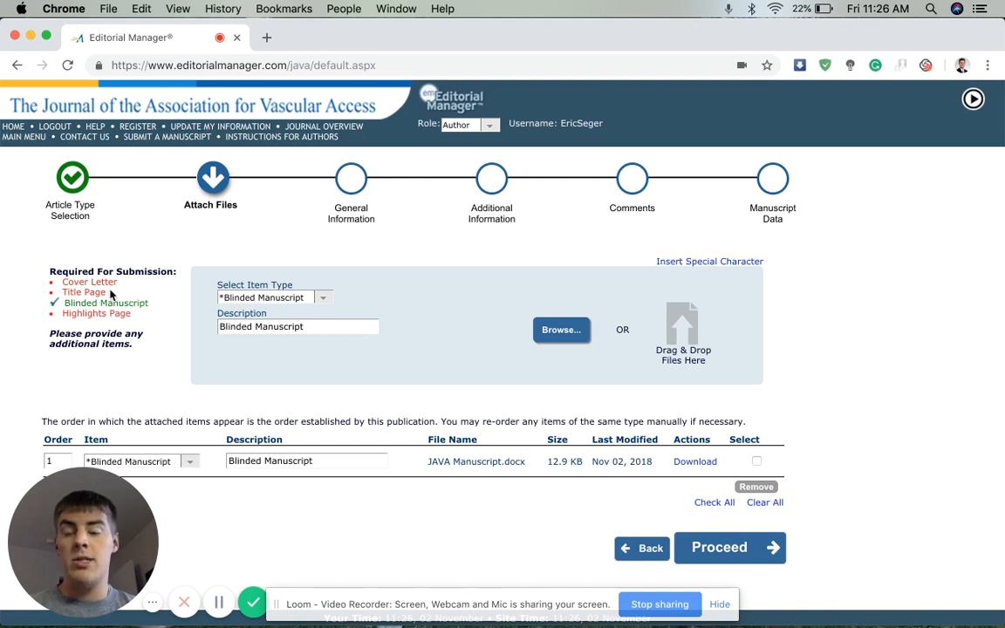
Attach JAVA Cover Letter.docx as the Cover Letter item
click(324, 300)
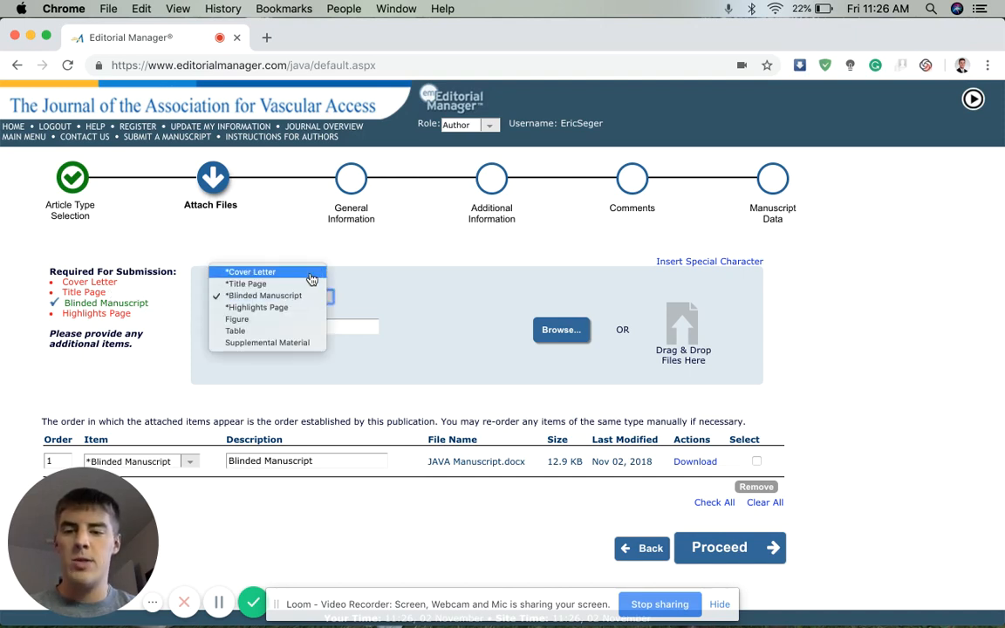
click(311, 276)
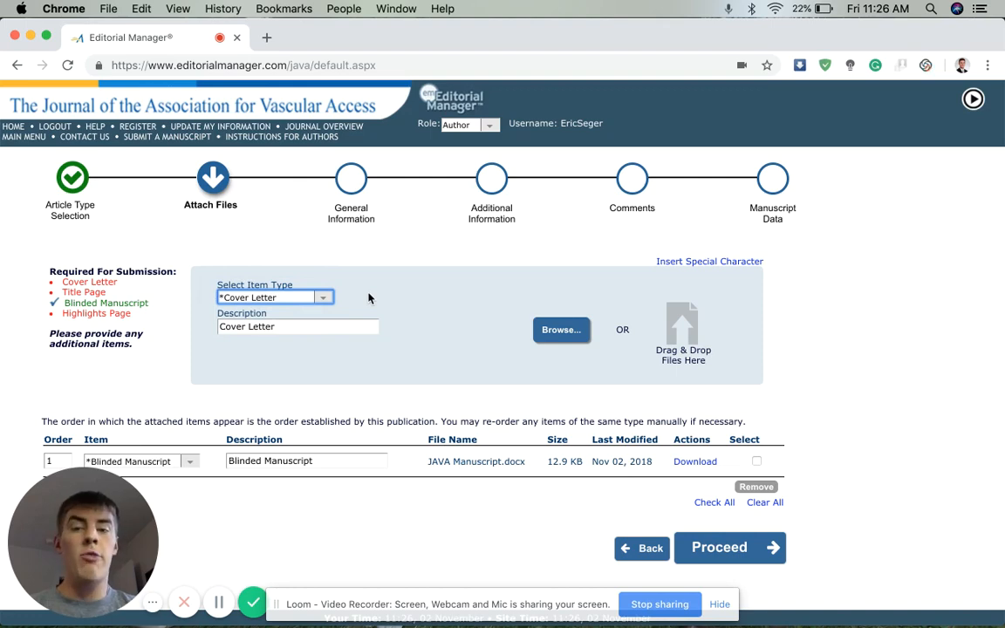
click(559, 330)
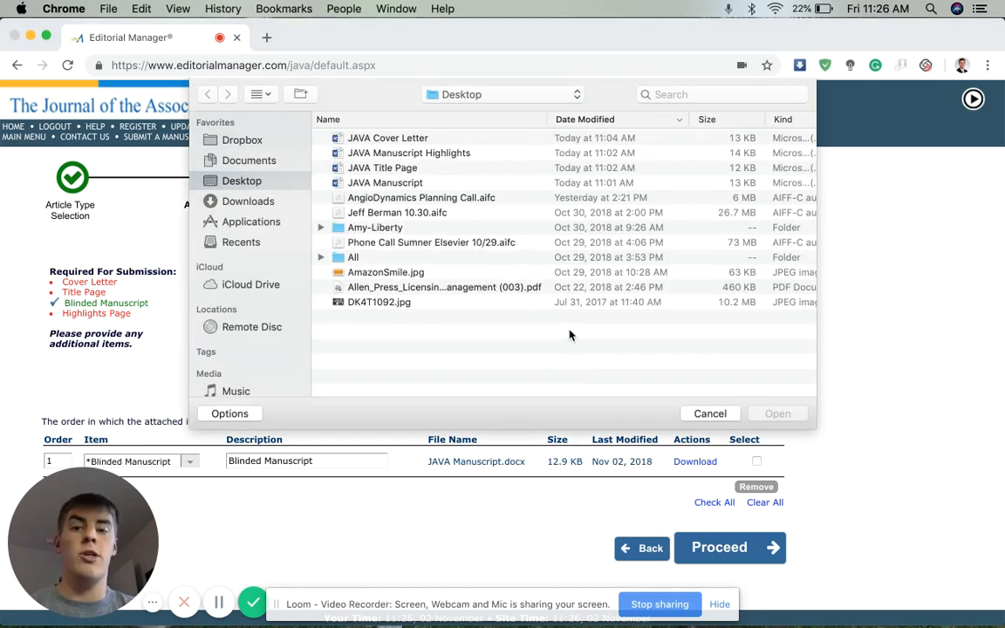
click(371, 137)
click(774, 414)
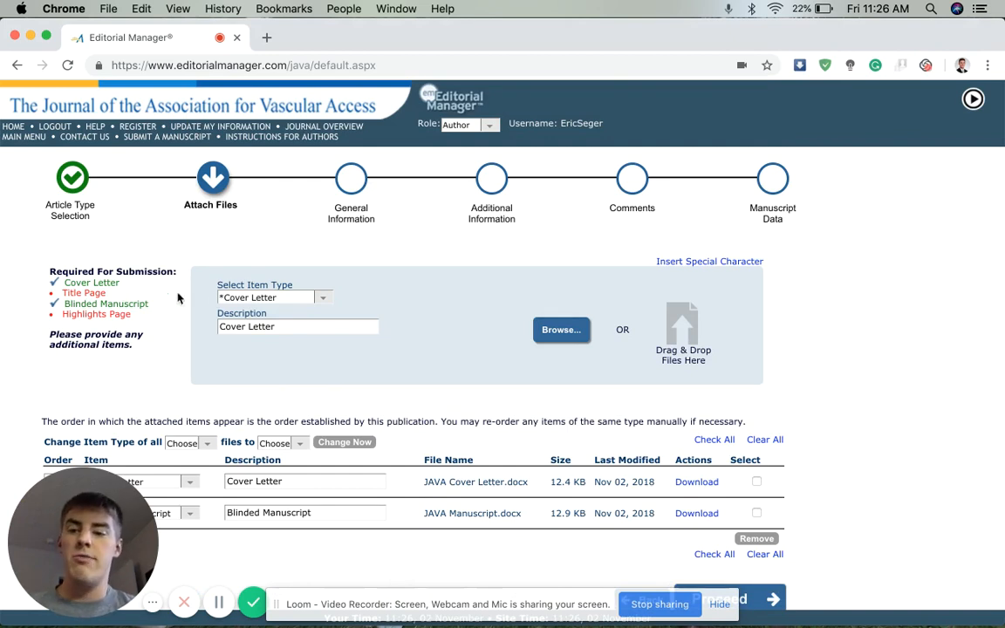
Attach JAVA Title Page.docx as the Title Page item
click(325, 299)
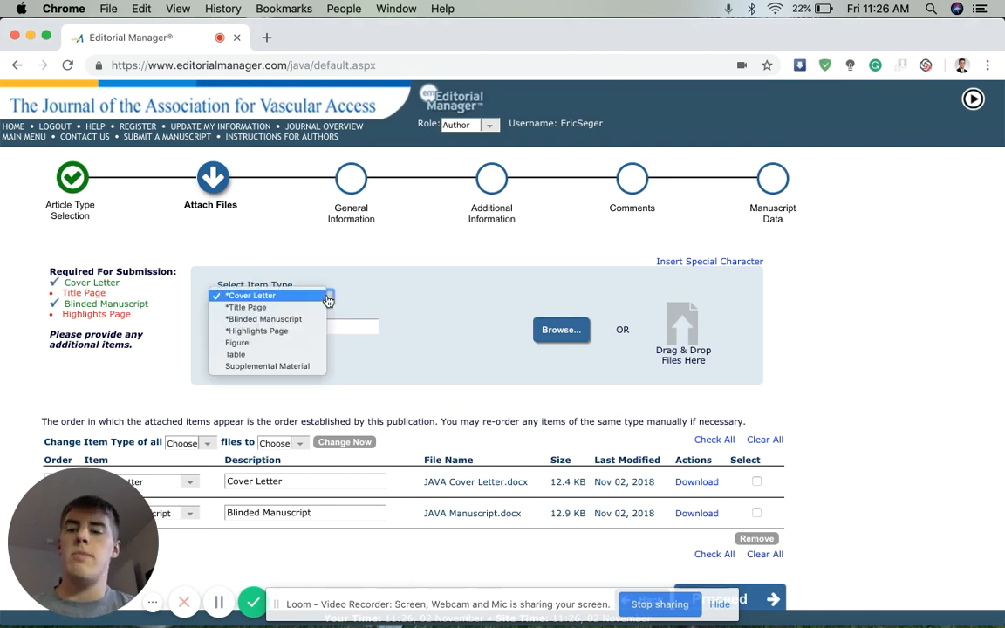
click(297, 309)
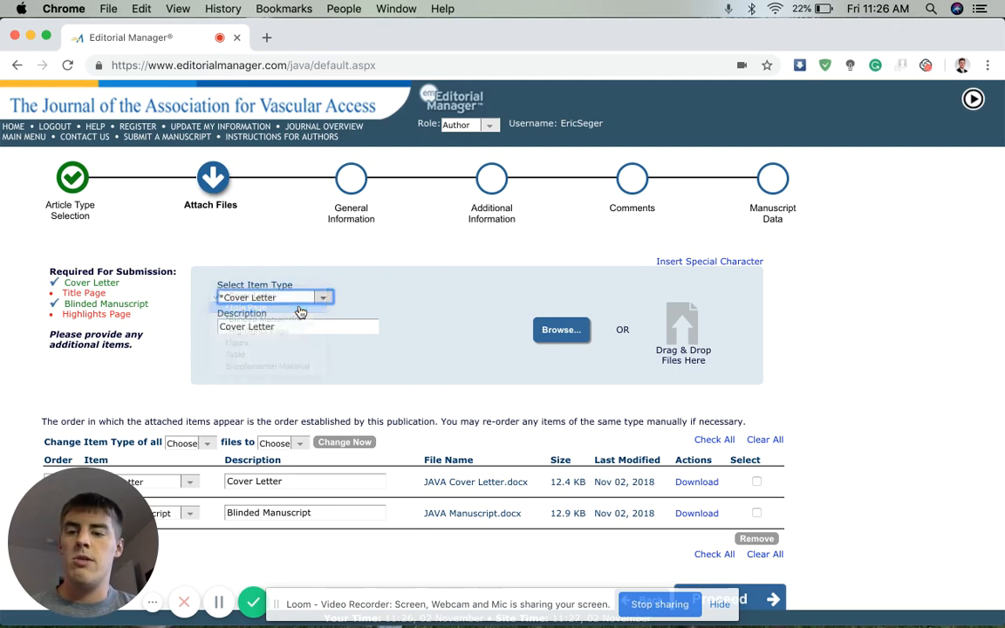
click(561, 330)
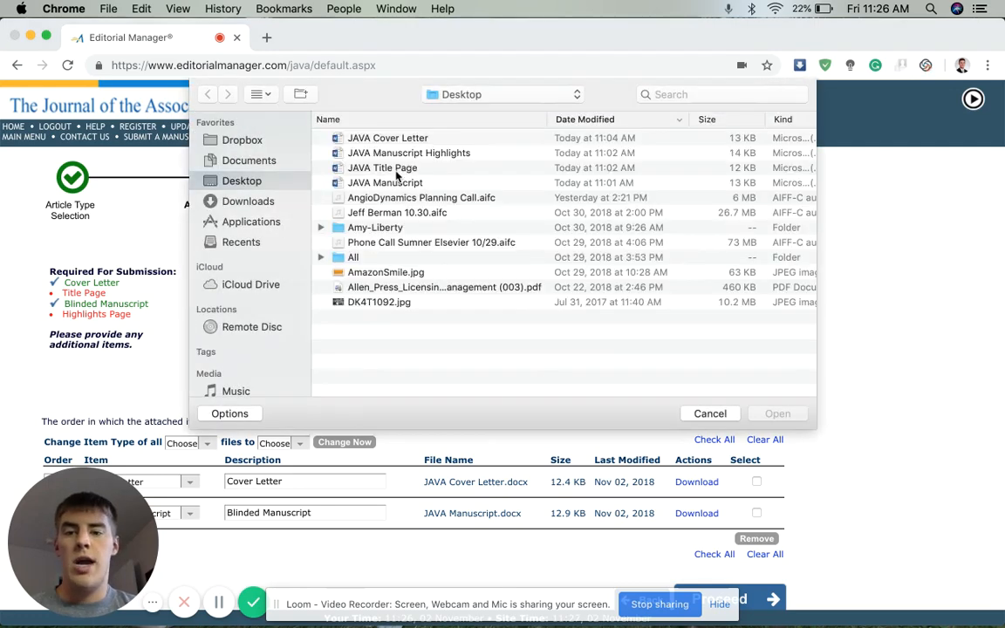
double_click(359, 167)
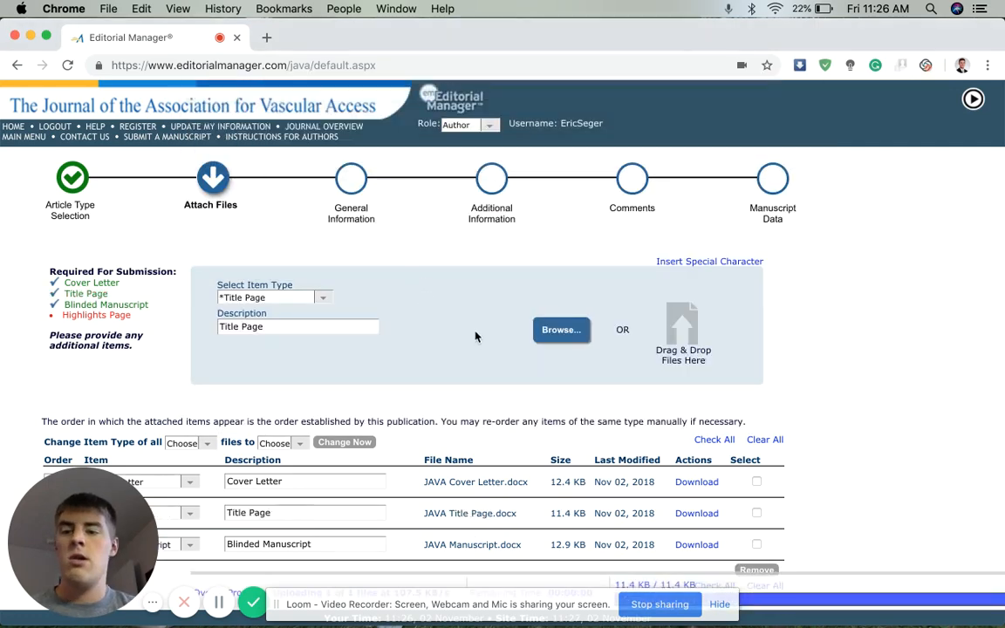
scroll(480, 384, down, 3)
scroll(481, 438, up, 1)
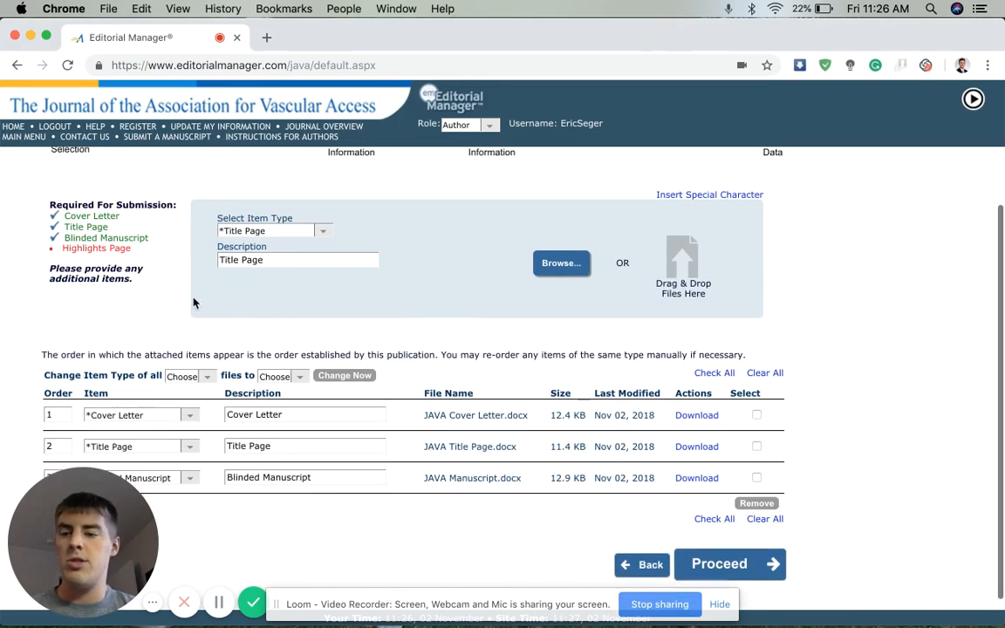
Attach JAVA Manuscript Highlights.docx as the Highlights Page and proceed to General Information
click(319, 230)
click(297, 253)
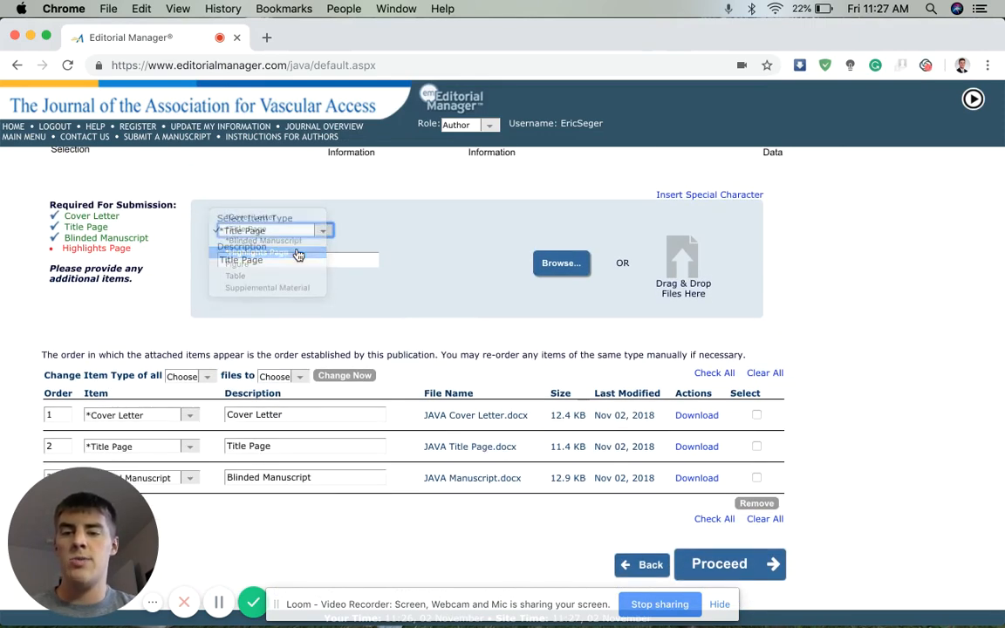
click(560, 265)
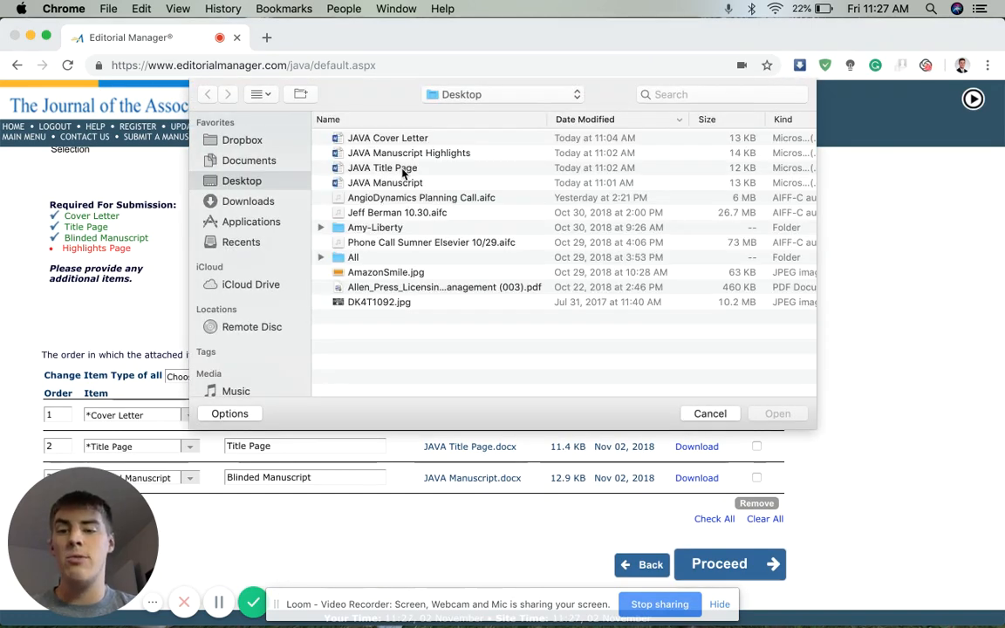
click(409, 154)
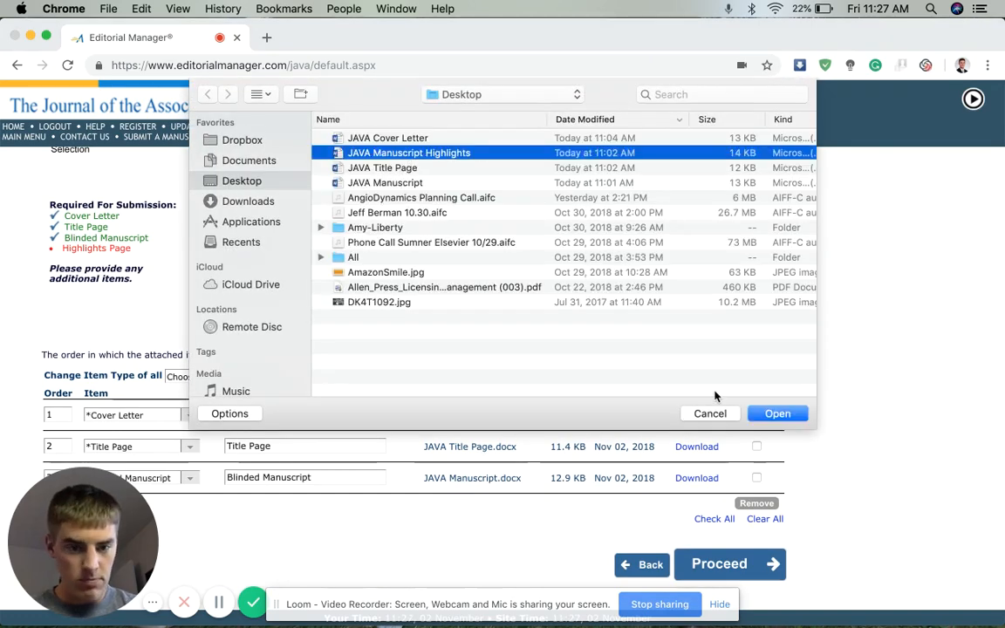
click(773, 414)
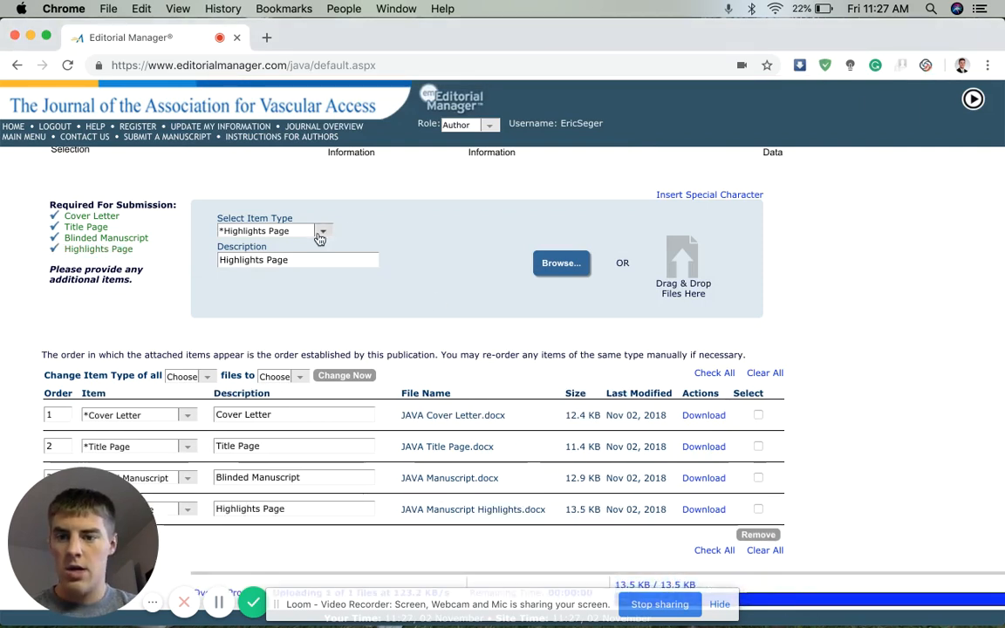
click(320, 231)
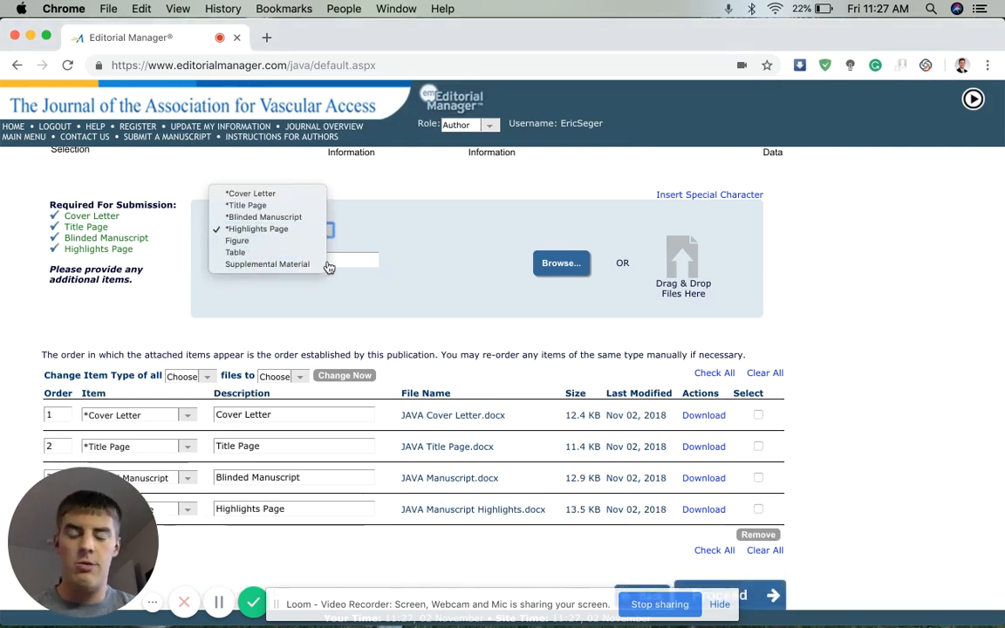
click(426, 280)
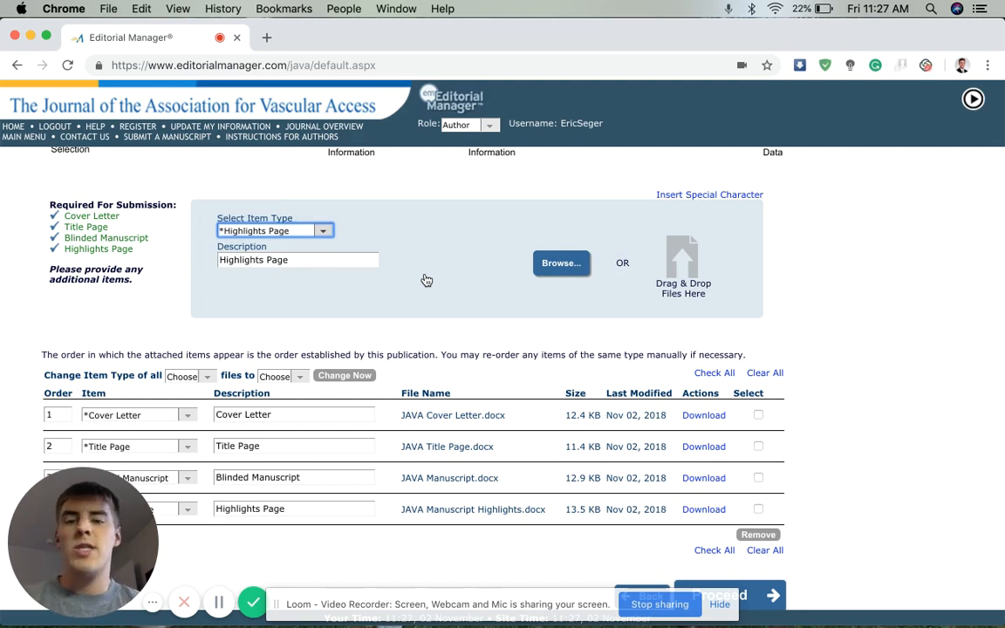
scroll(755, 344, down, 2)
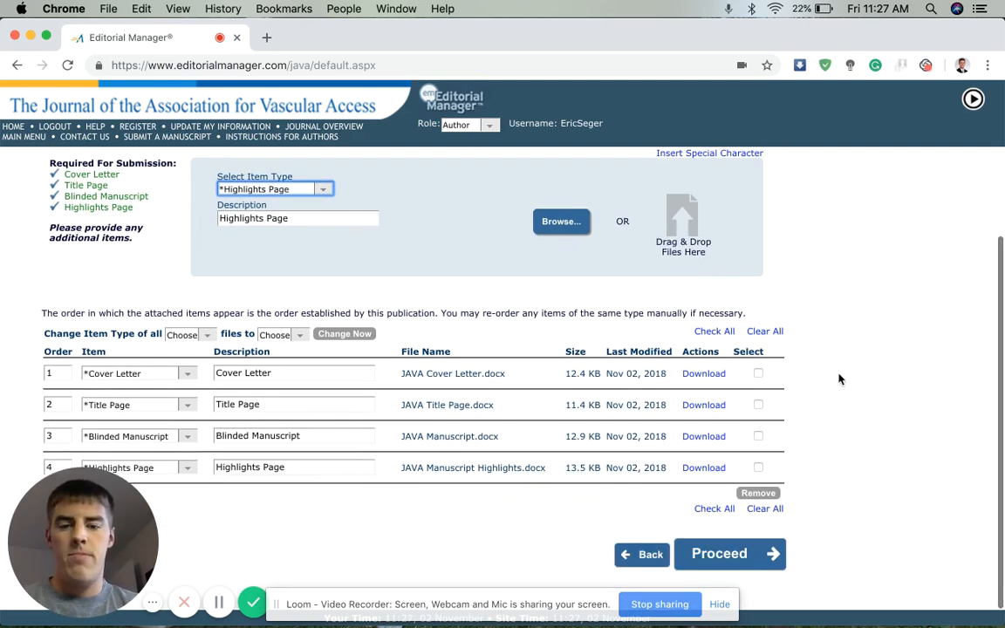
click(762, 558)
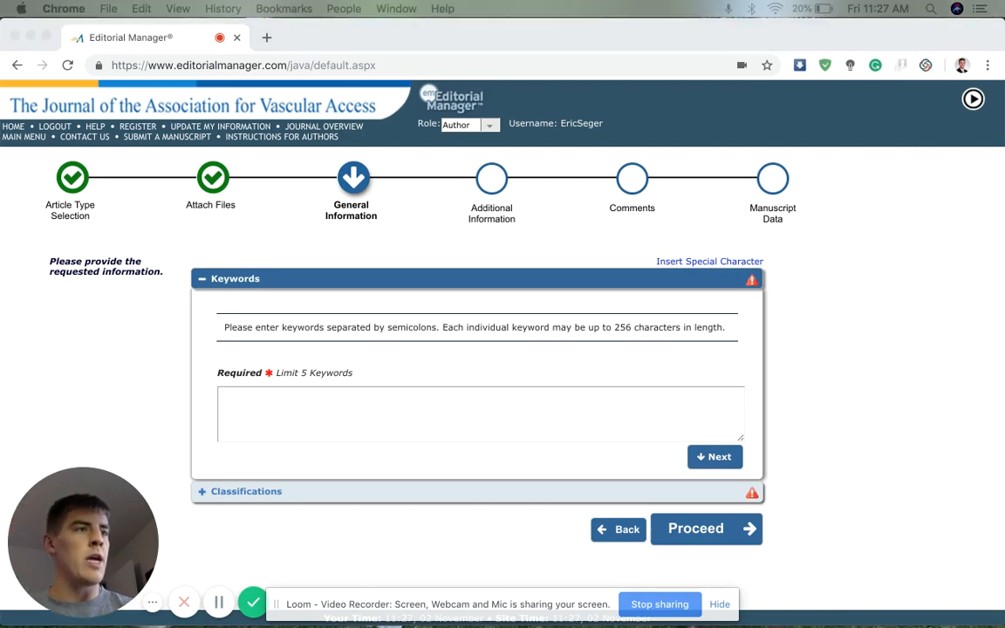
Enter the keyword 'Lorem ipsum dolor sit amet' for the submission
click(447, 408)
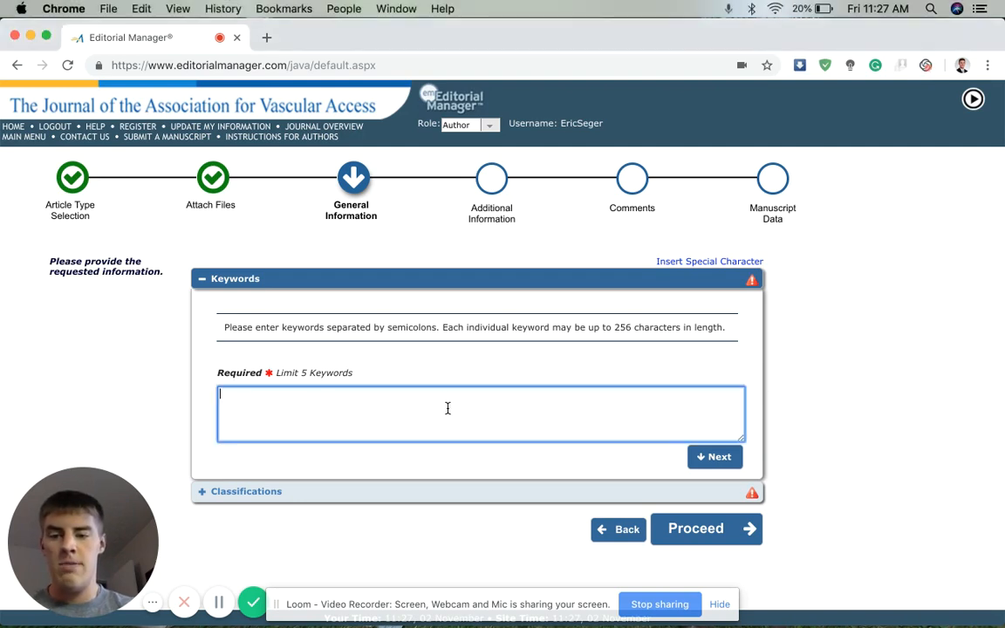
text(Lorem ipsum dolor sit amet)
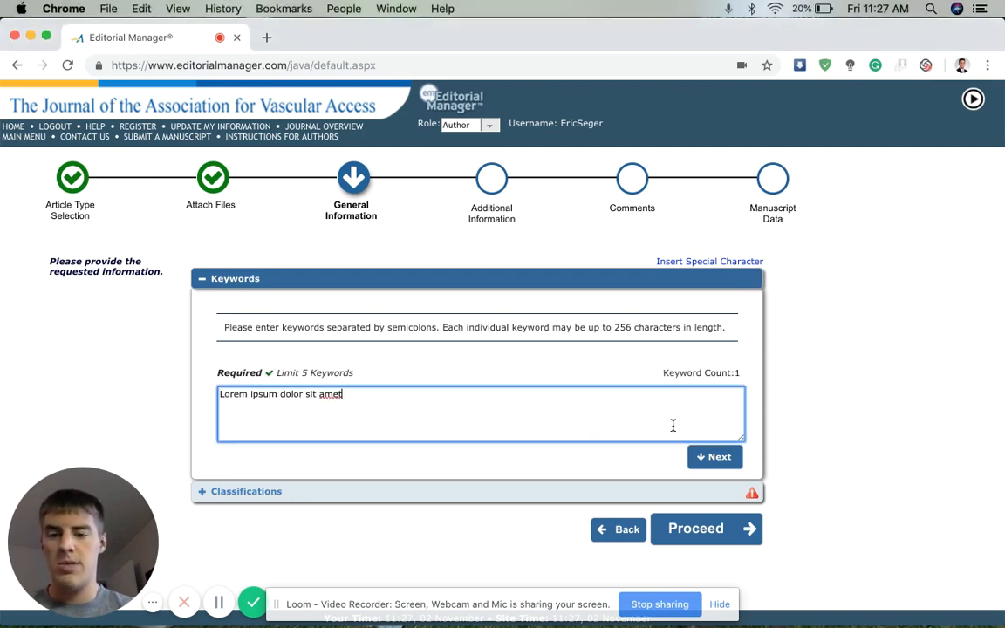
click(719, 458)
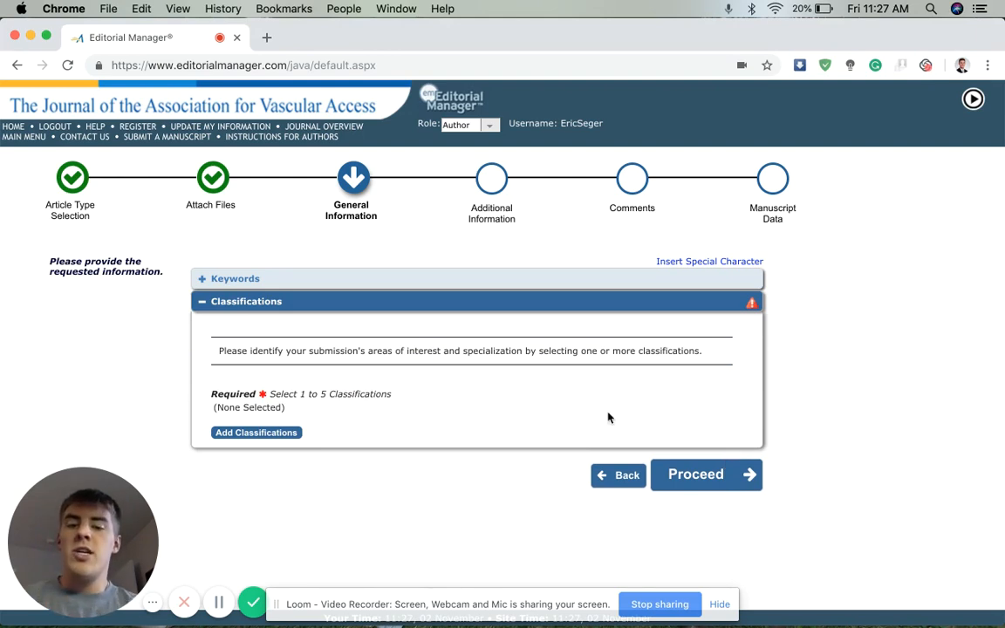
Add and save Research Projects as the submission classification
click(257, 434)
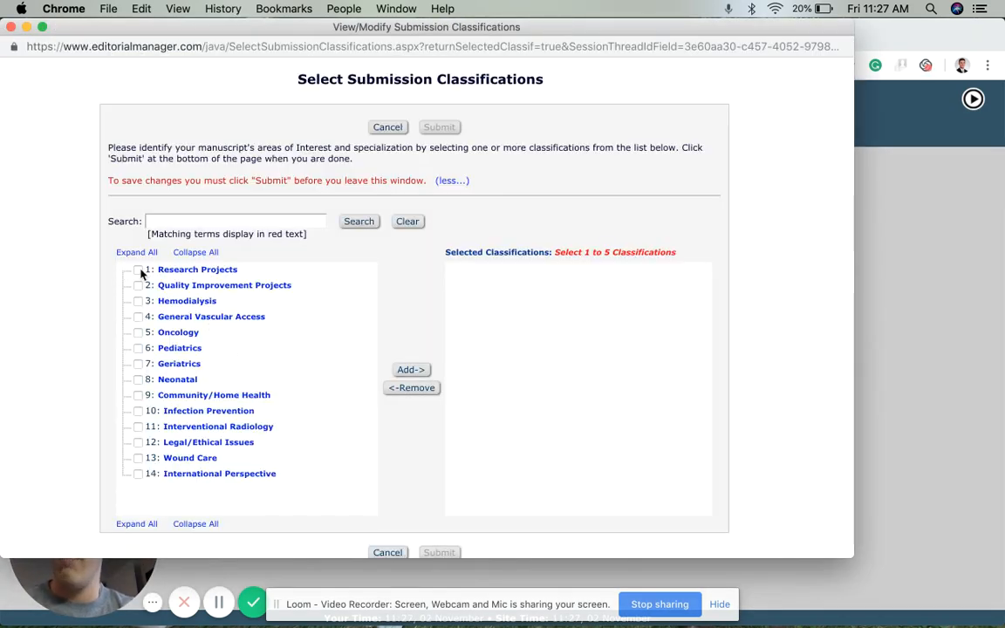
click(138, 270)
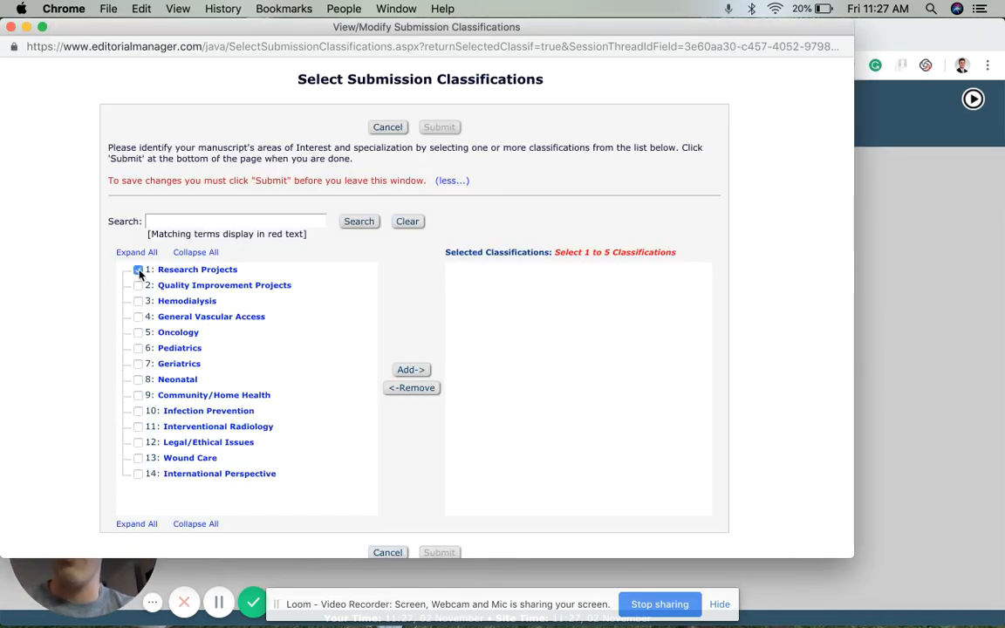
click(435, 372)
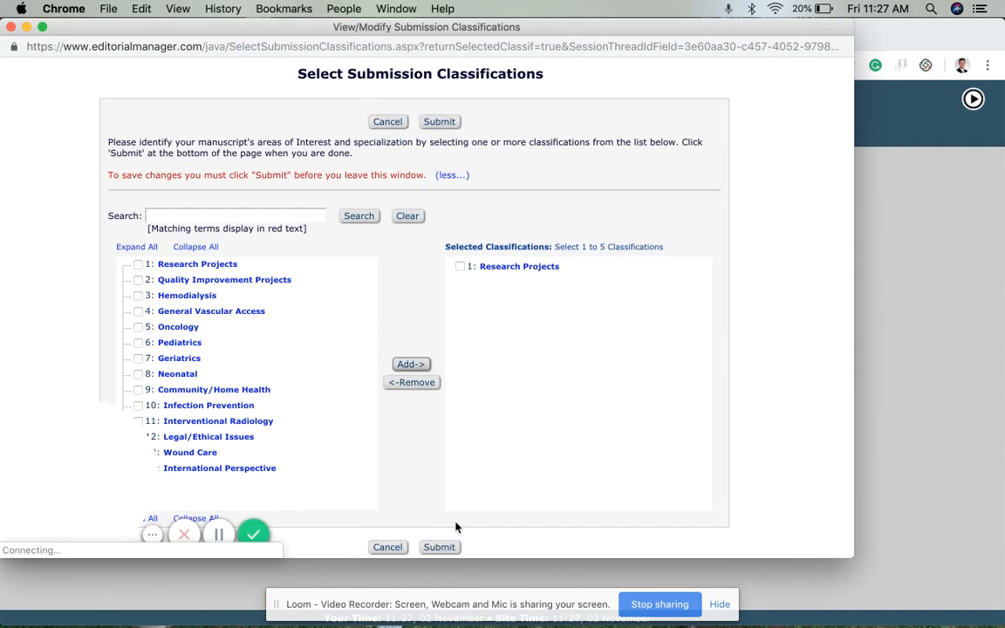
click(440, 548)
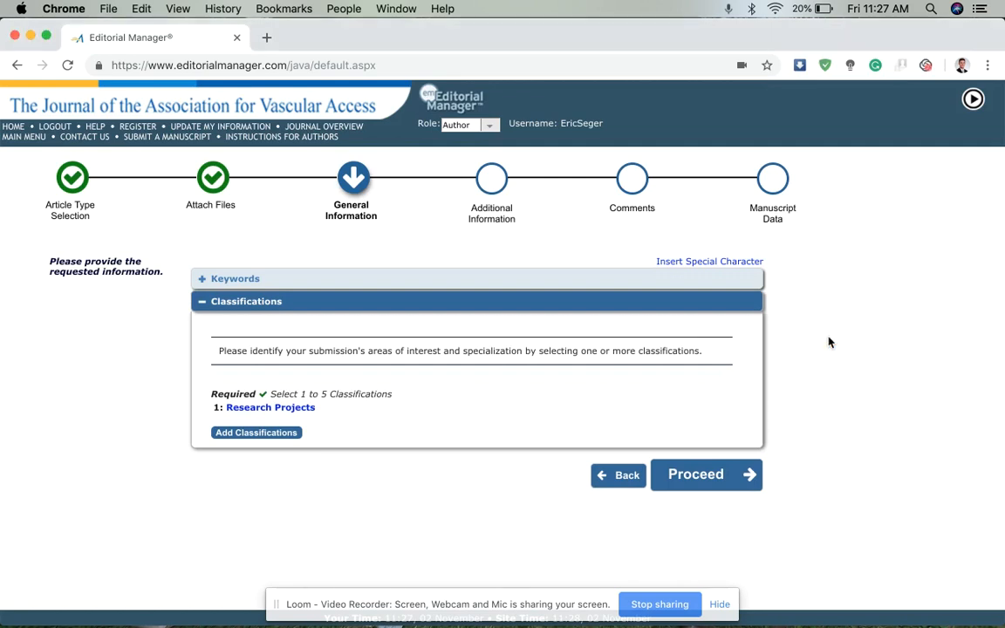
click(711, 476)
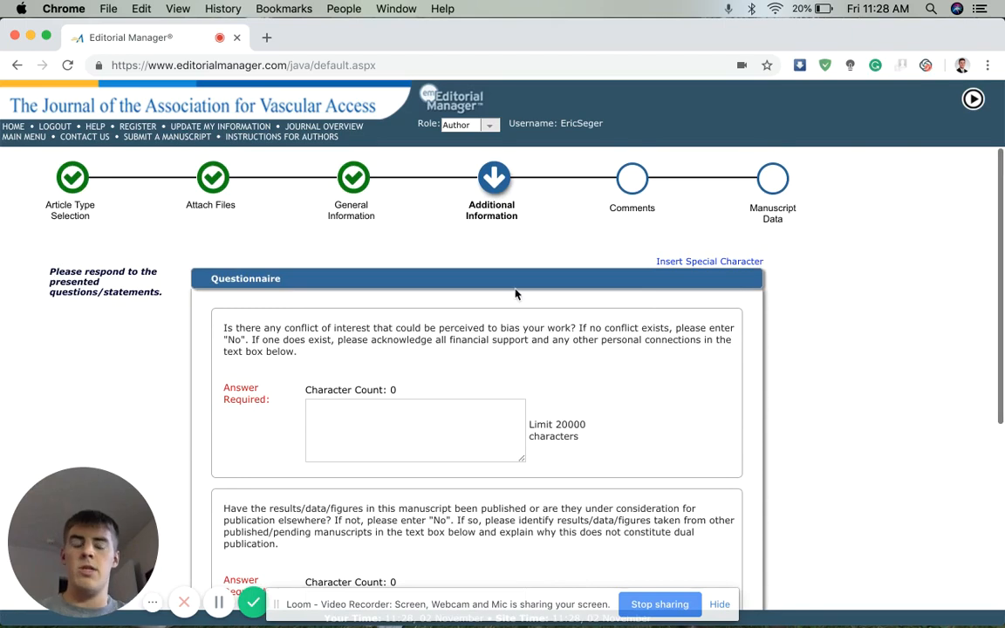
Answer 'No' to the conflict-of-interest, prior-publication and copyrighted-material questions
scroll(524, 286, down, 1)
scroll(523, 287, down, 4)
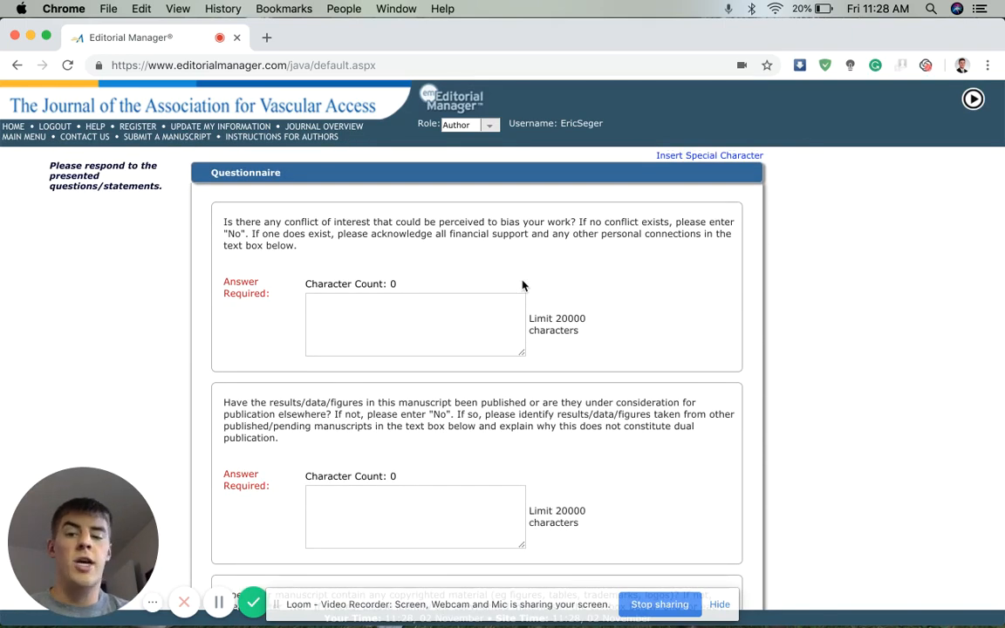
scroll(522, 285, down, 4)
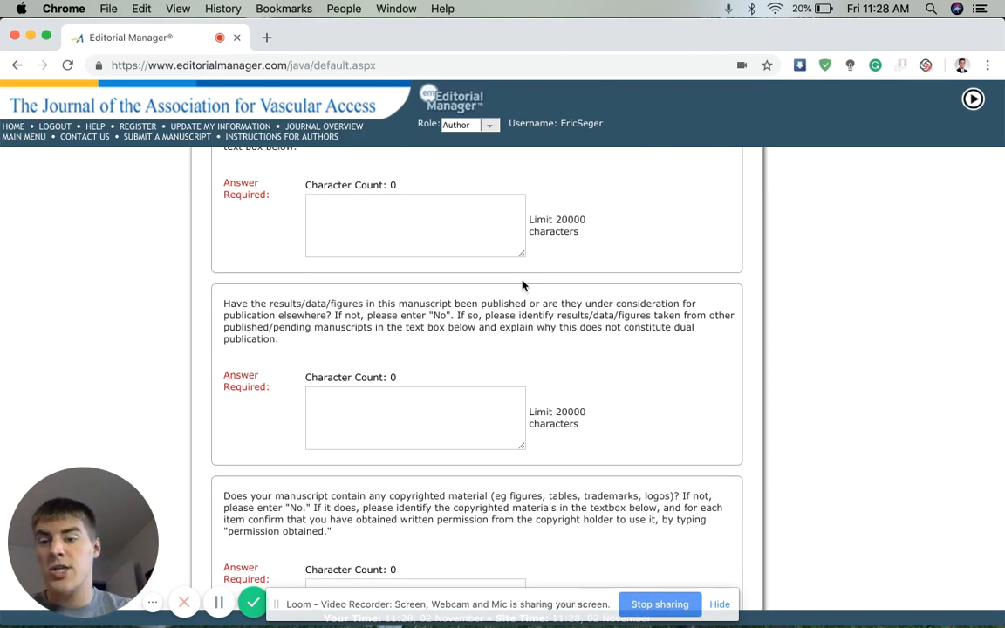
scroll(522, 285, down, 4)
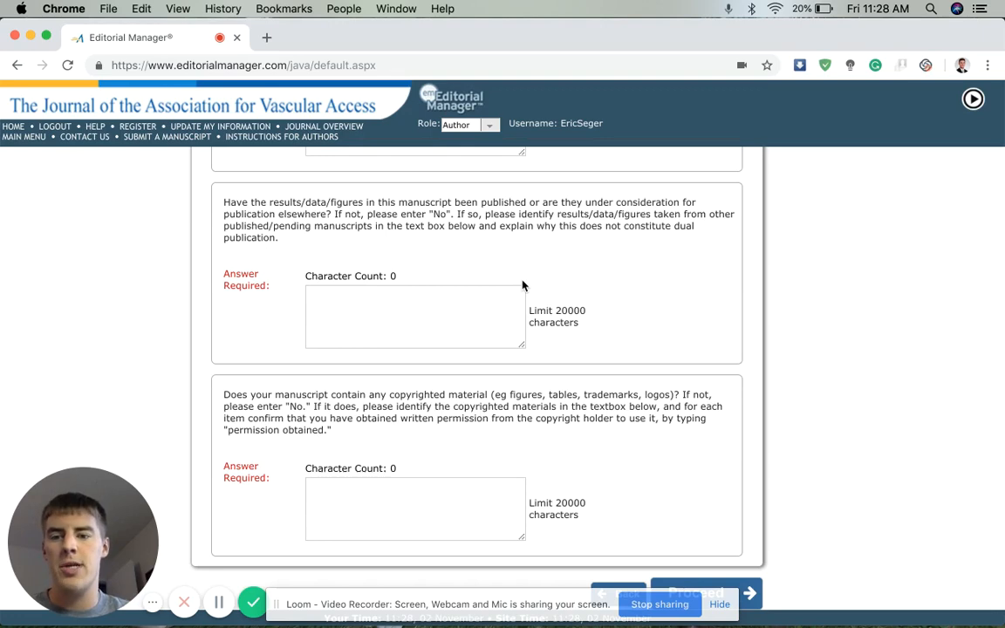
scroll(522, 285, up, 7)
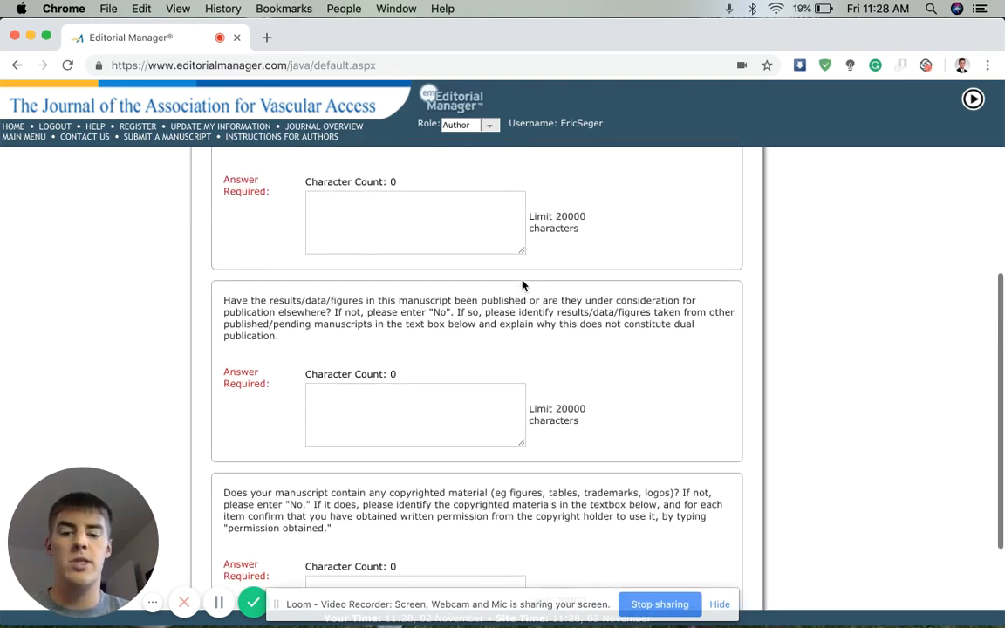
click(441, 306)
text(No)
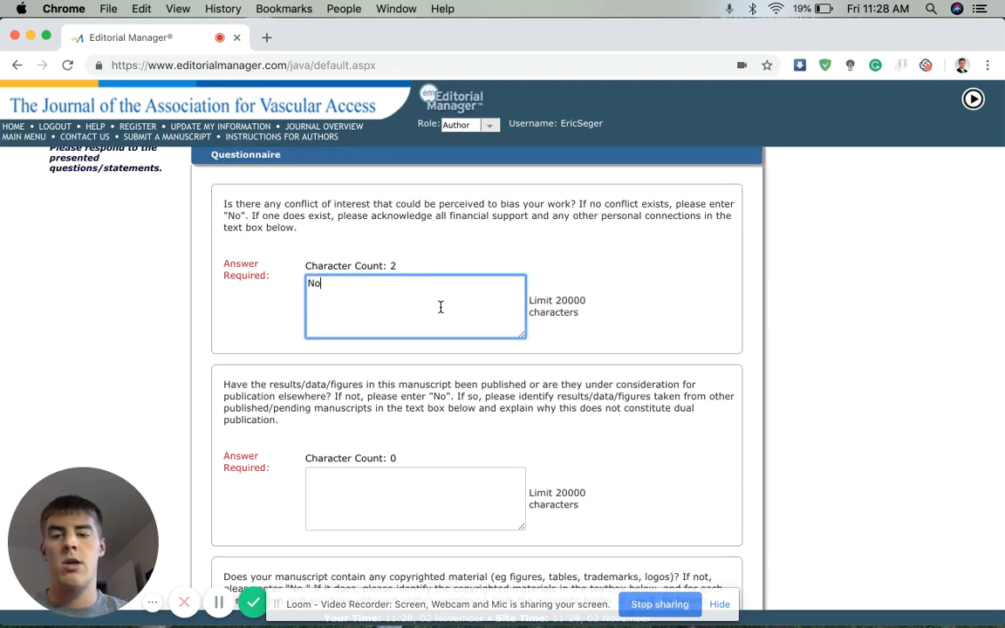
click(393, 495)
text(No)
scroll(392, 495, down, 6)
click(334, 527)
text(N)
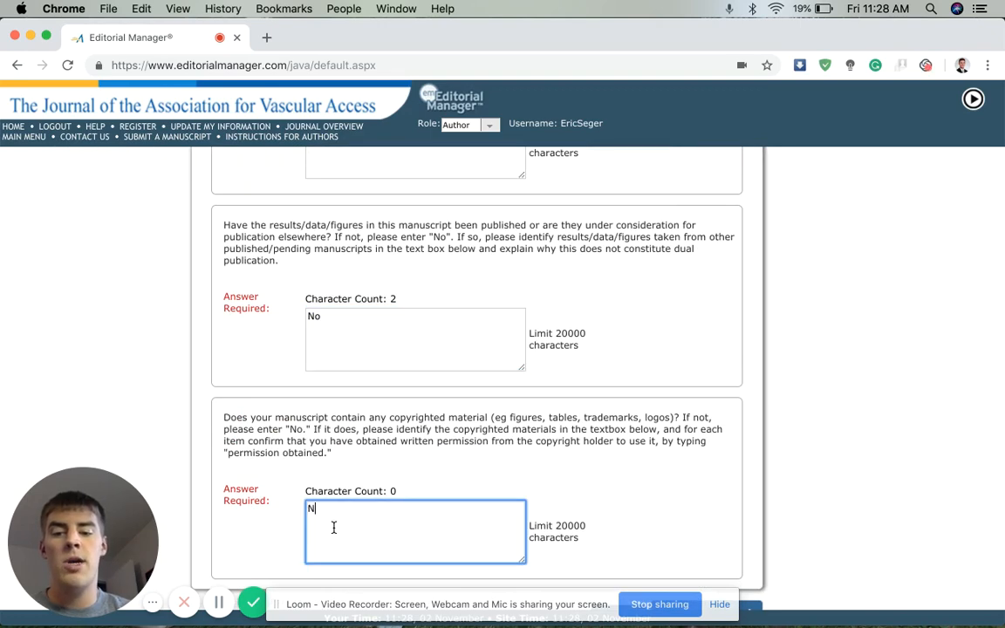
text(o)
scroll(700, 408, down, 1)
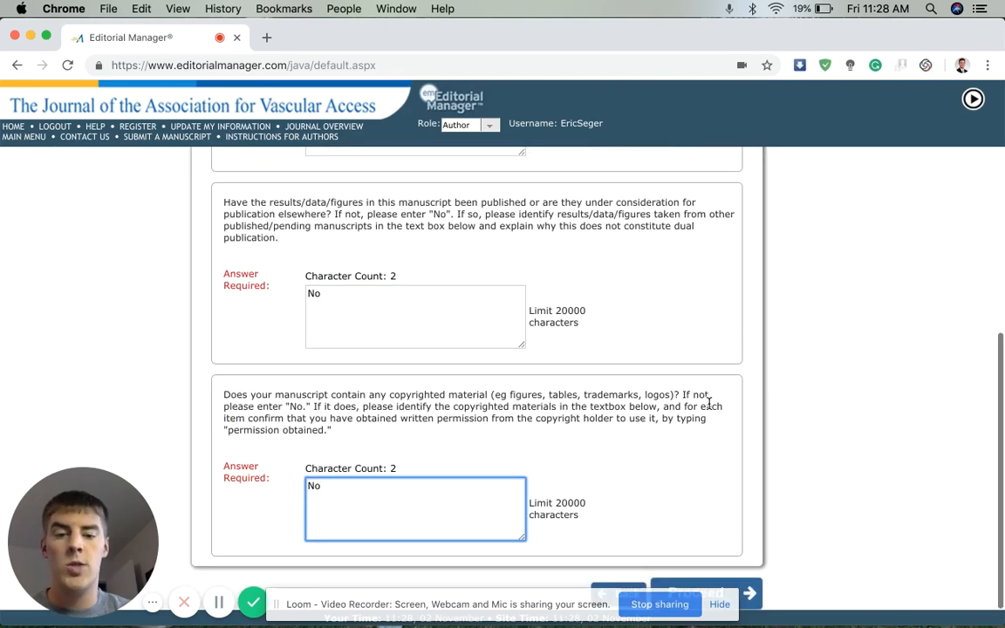
click(756, 591)
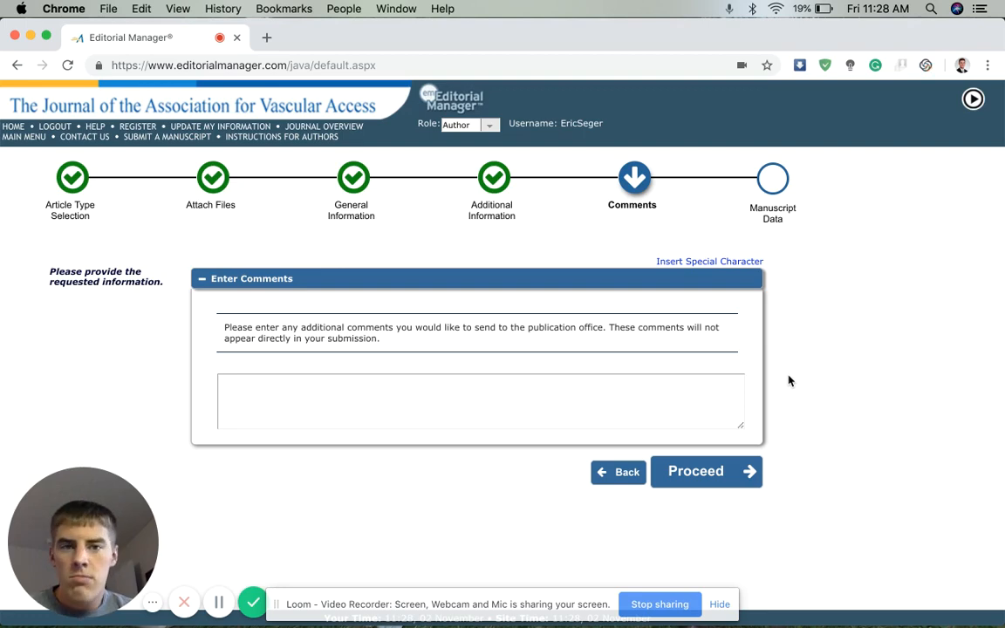
Skip comments and delete the full-title text after 'odio.'
click(740, 472)
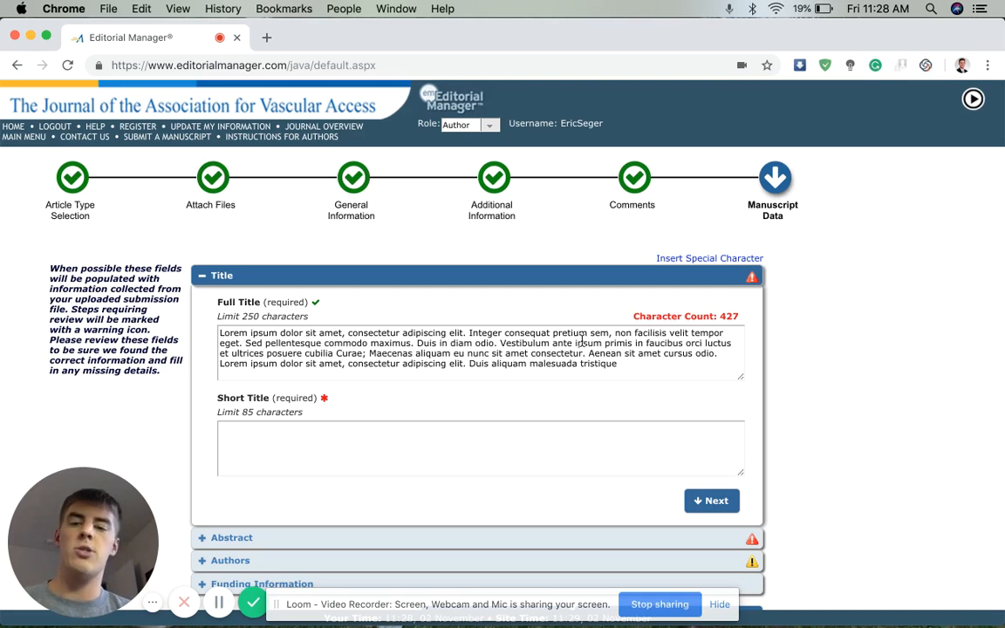
click(634, 361)
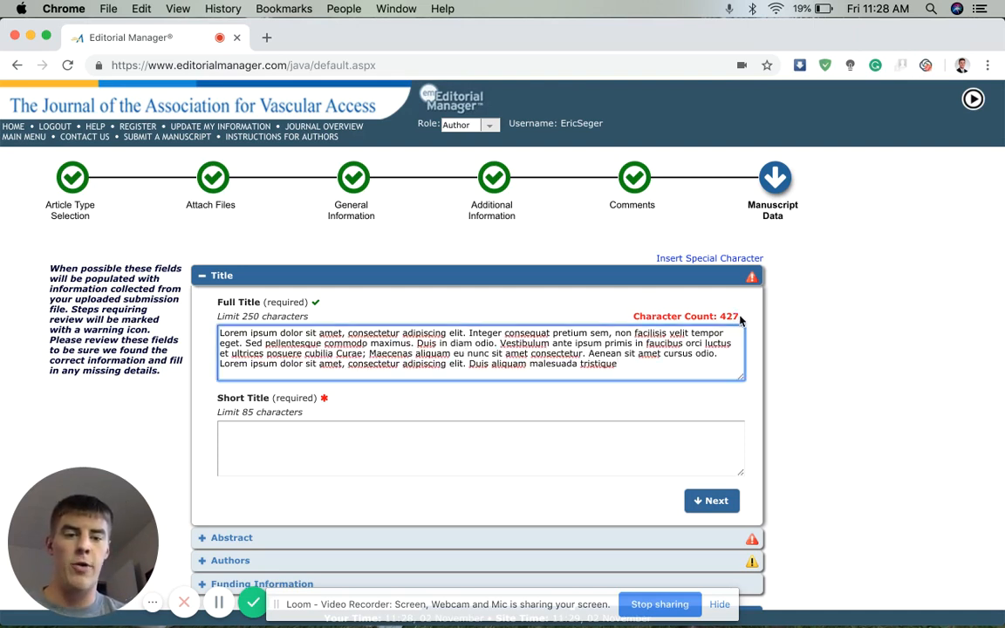
drag(621, 365, 500, 343)
key(BackSpace)
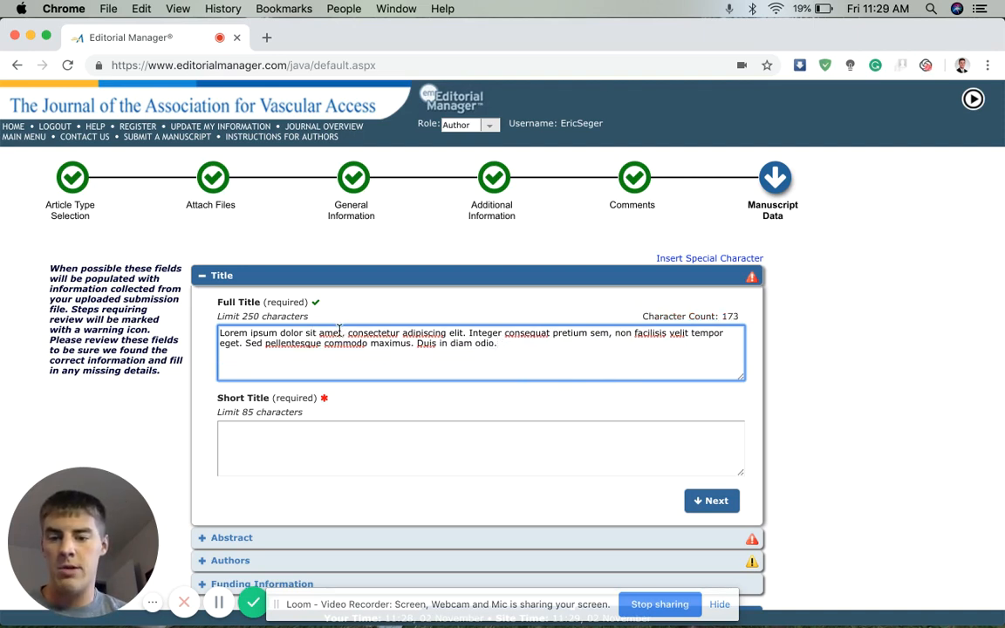
Copy 'Lorem ipsum dolor sit amet' from the title into the Short Title field
drag(342, 332, 219, 336)
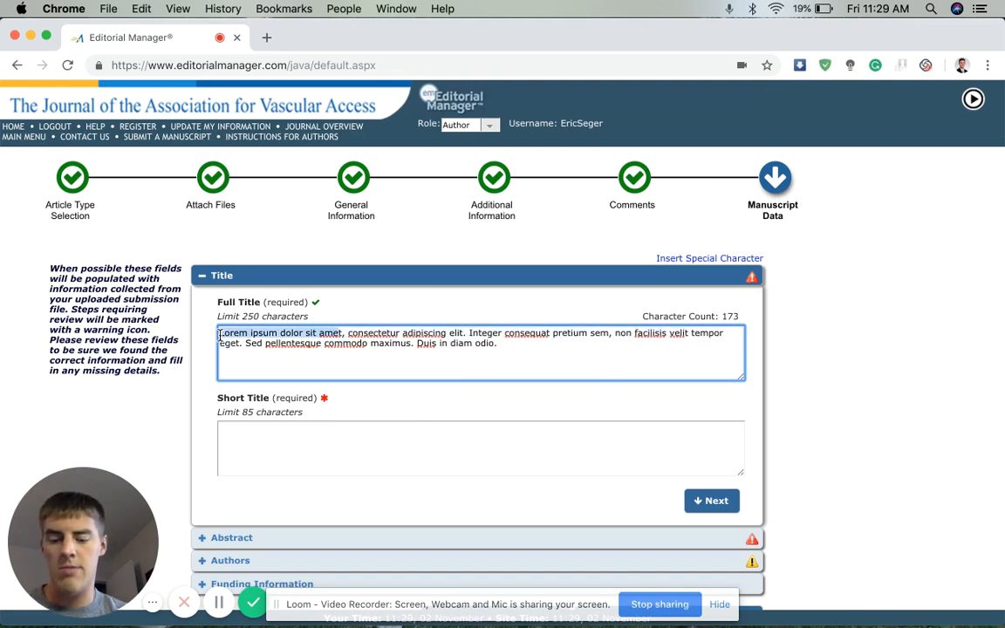
key(super+c)
click(342, 448)
key(super+v)
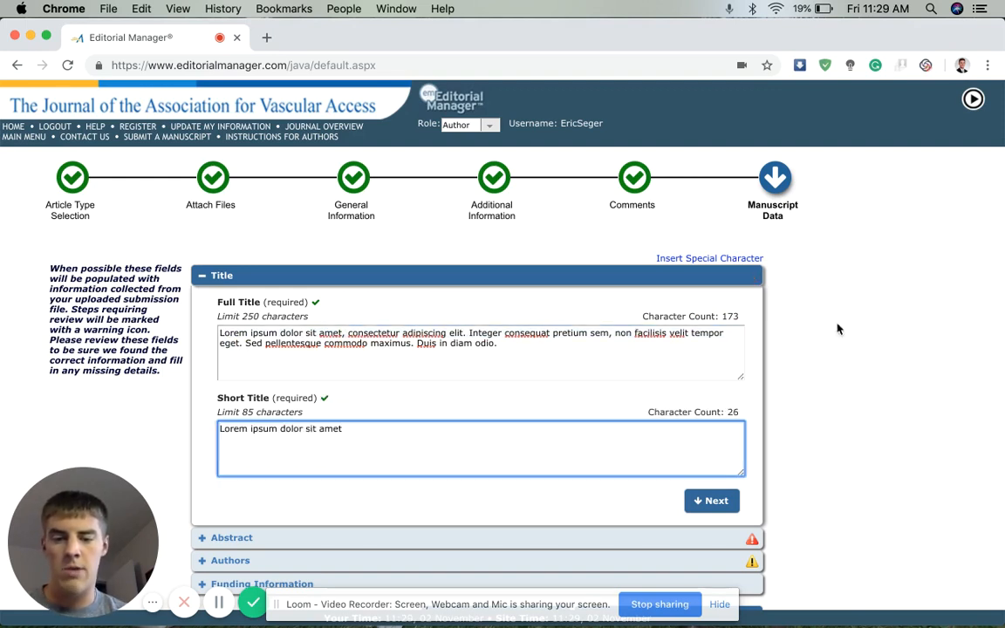
click(711, 501)
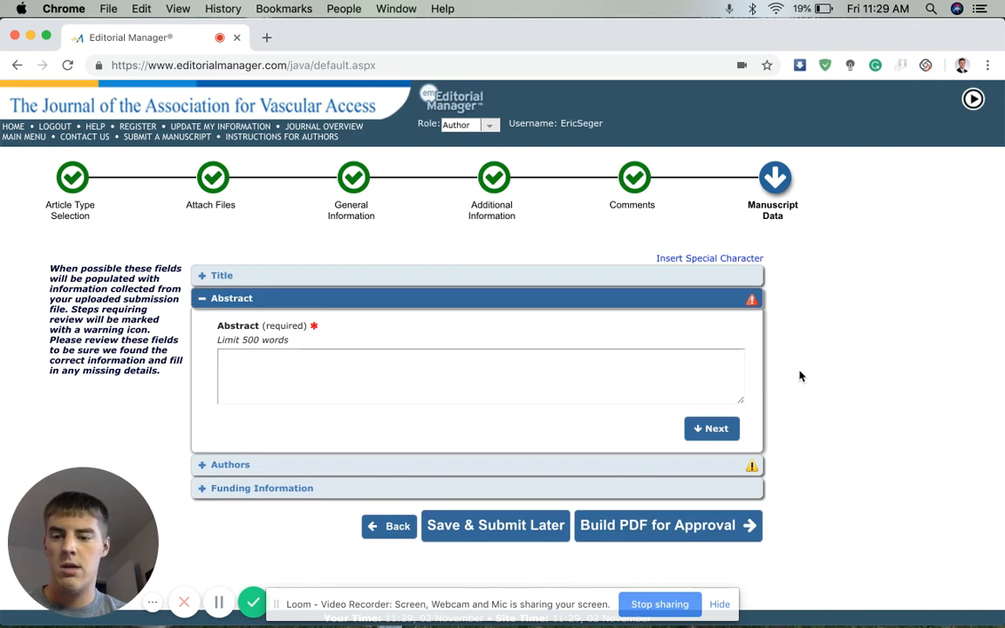
Paste the 111-word lorem ipsum text into the required Abstract field
key(super+Tab)
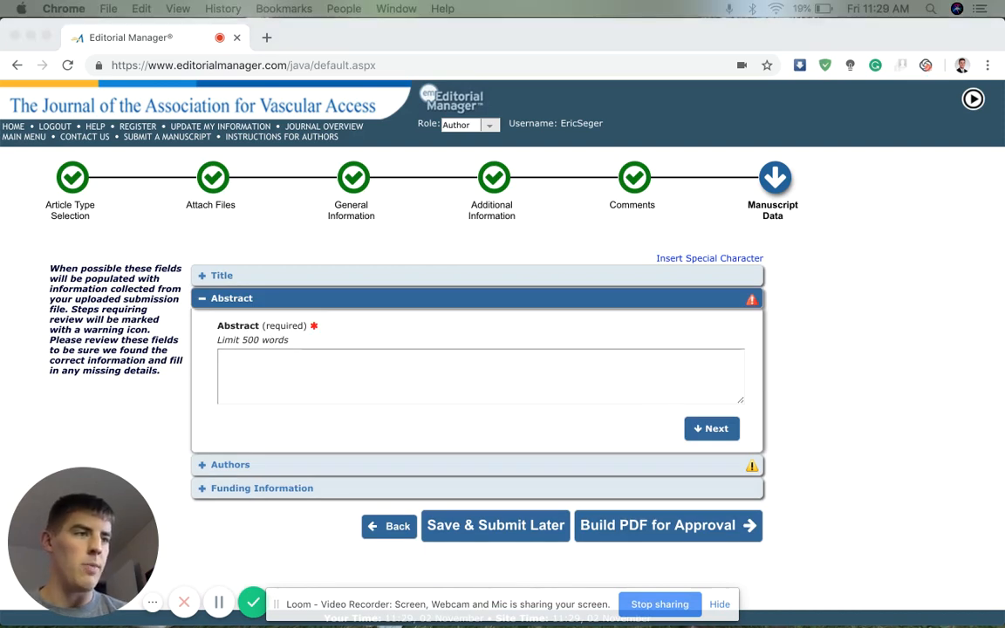
click(442, 379)
click(413, 377)
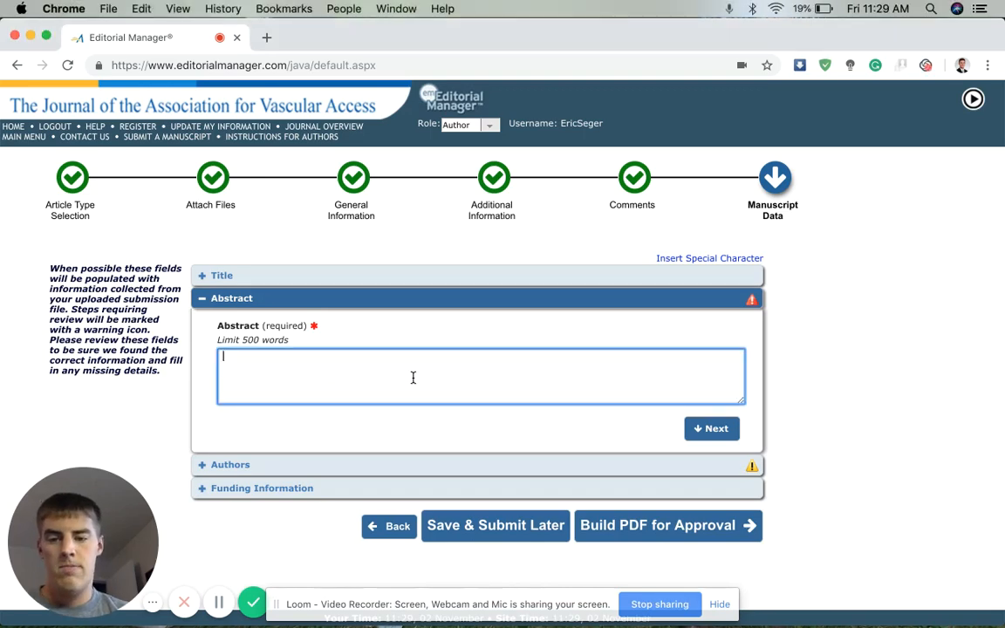
key(super+v)
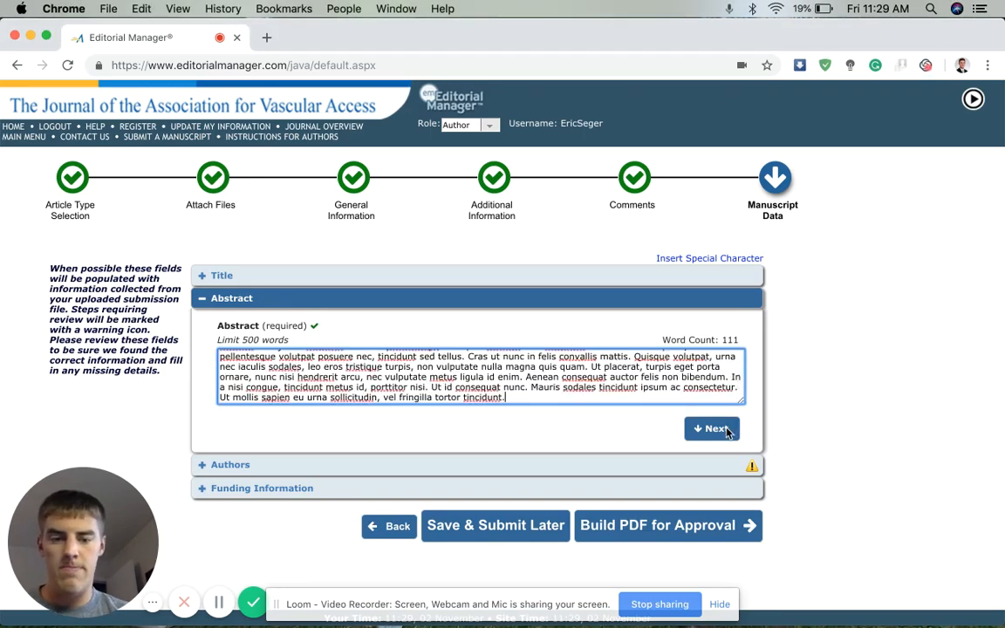
click(711, 428)
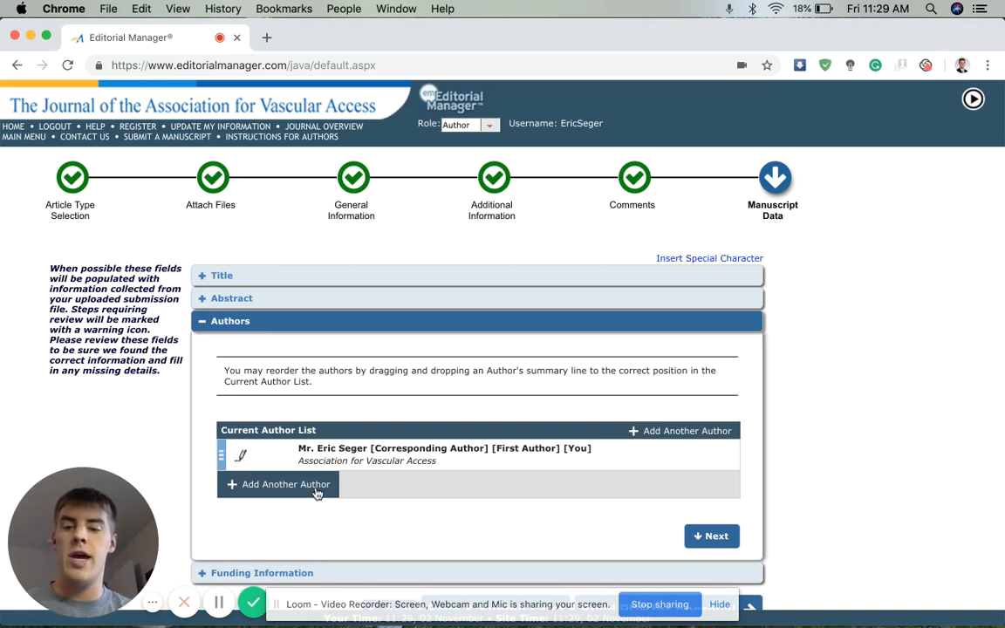
Pass the Authors step and build the submission PDF for approval
click(698, 537)
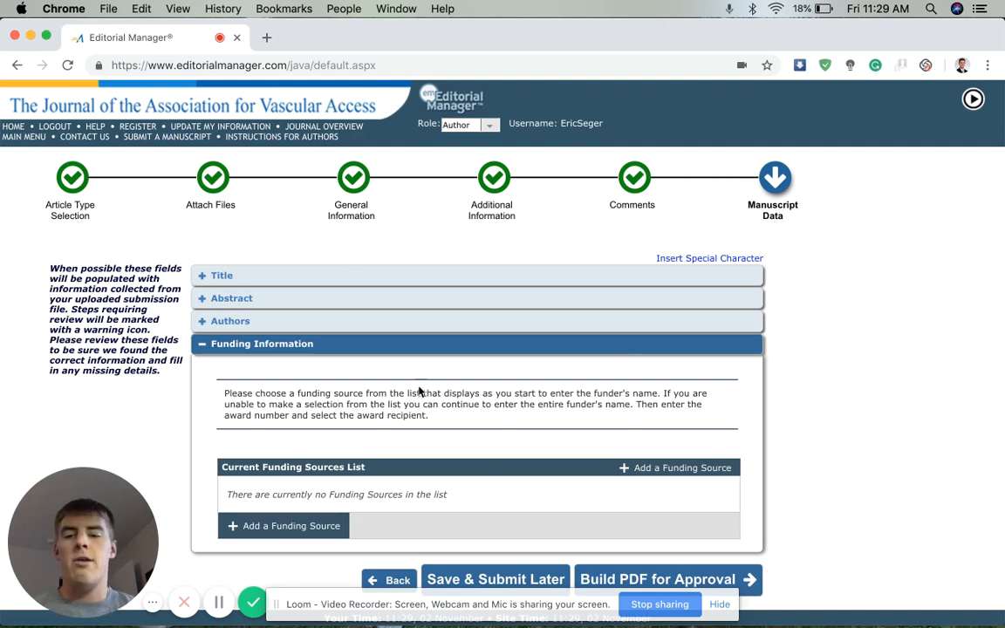
click(674, 574)
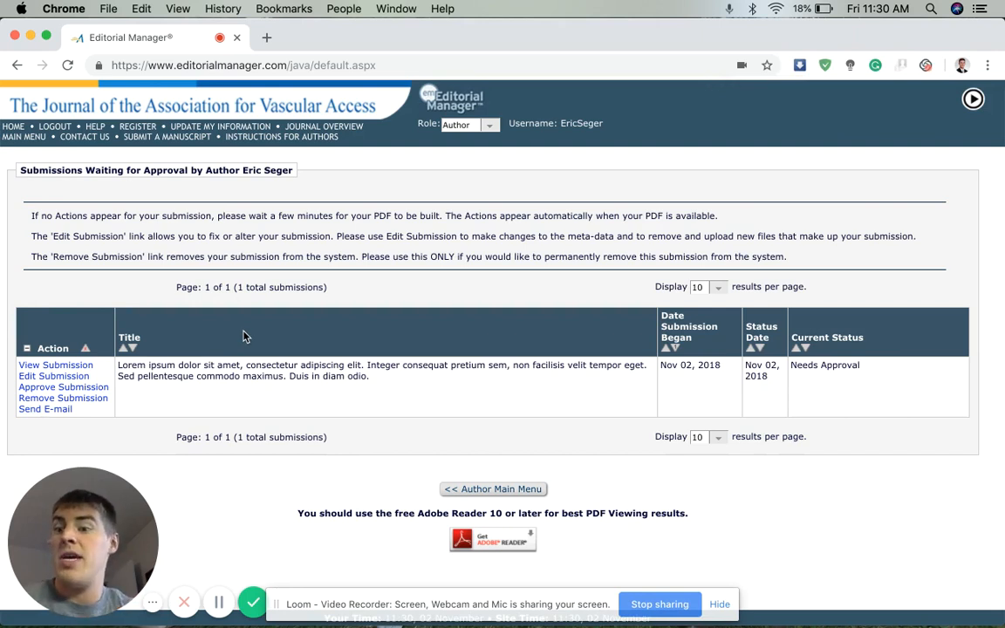
Open the downloaded submission PDF, scroll through it, and return to Editorial Manager
click(63, 366)
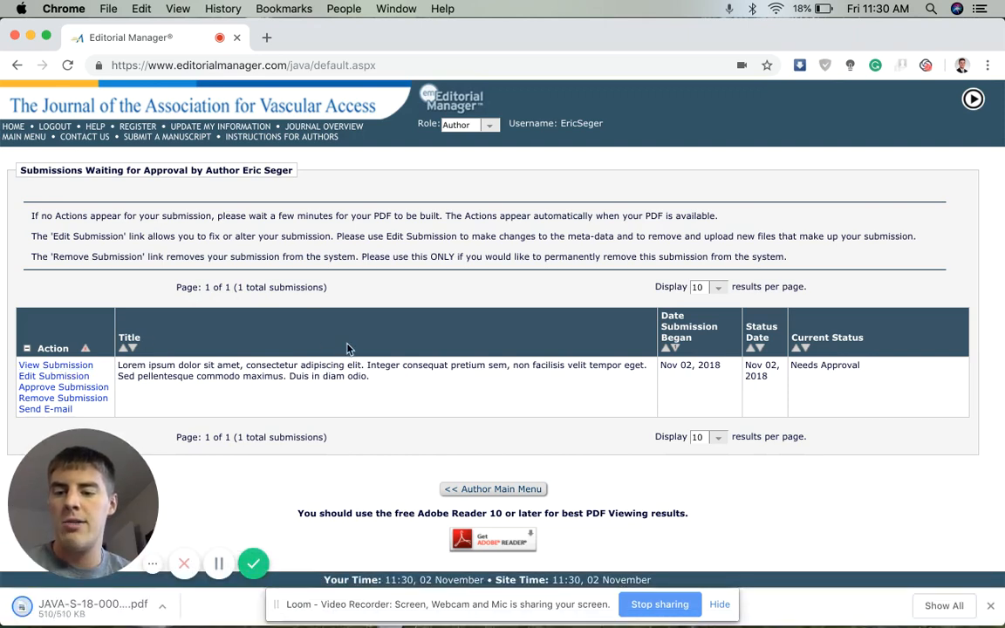
click(112, 614)
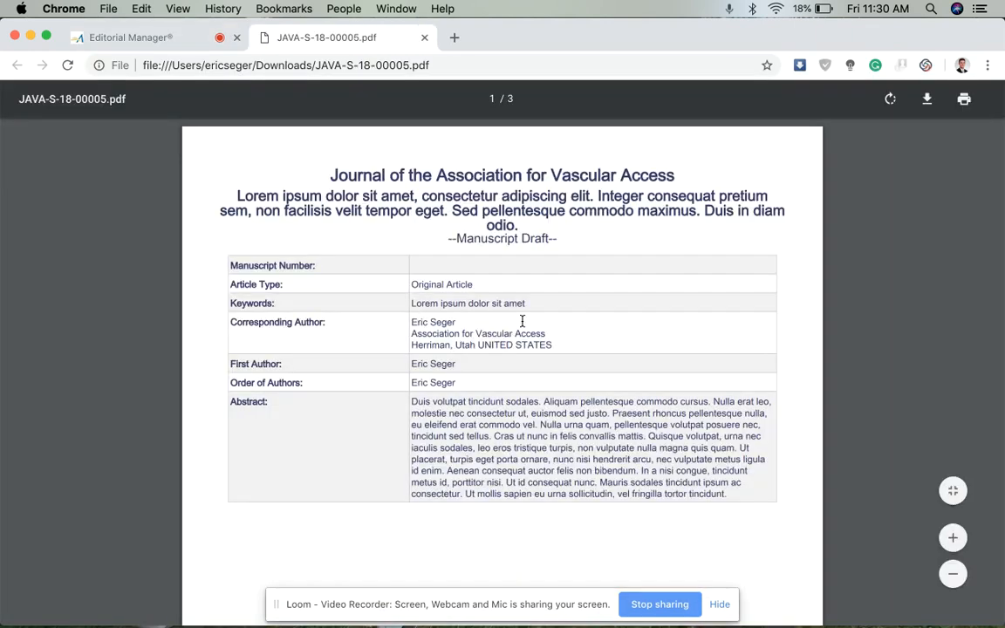
scroll(522, 321, down, 10)
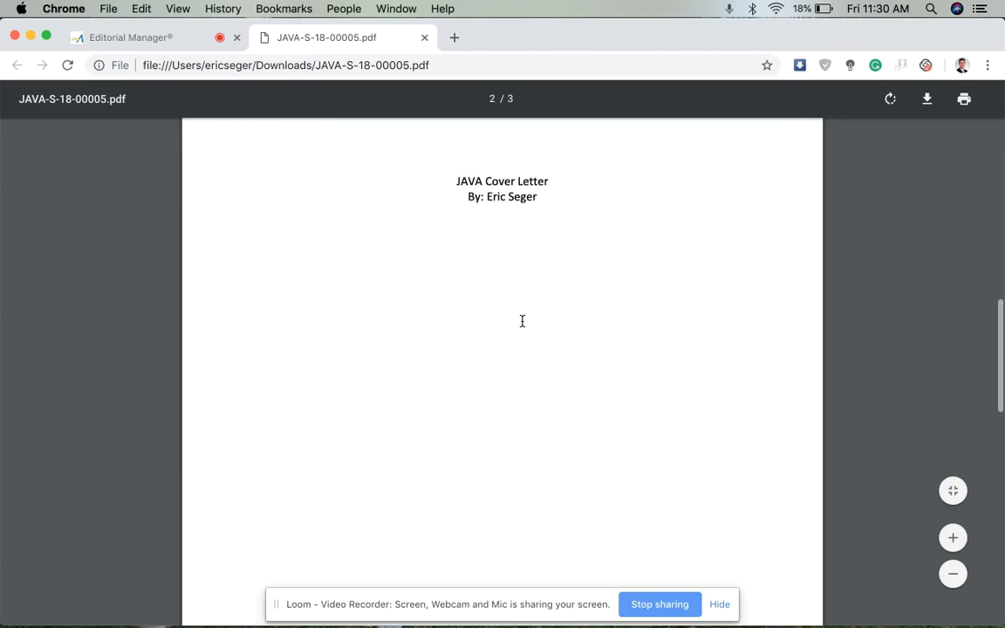
scroll(522, 321, down, 5)
scroll(521, 321, up, 15)
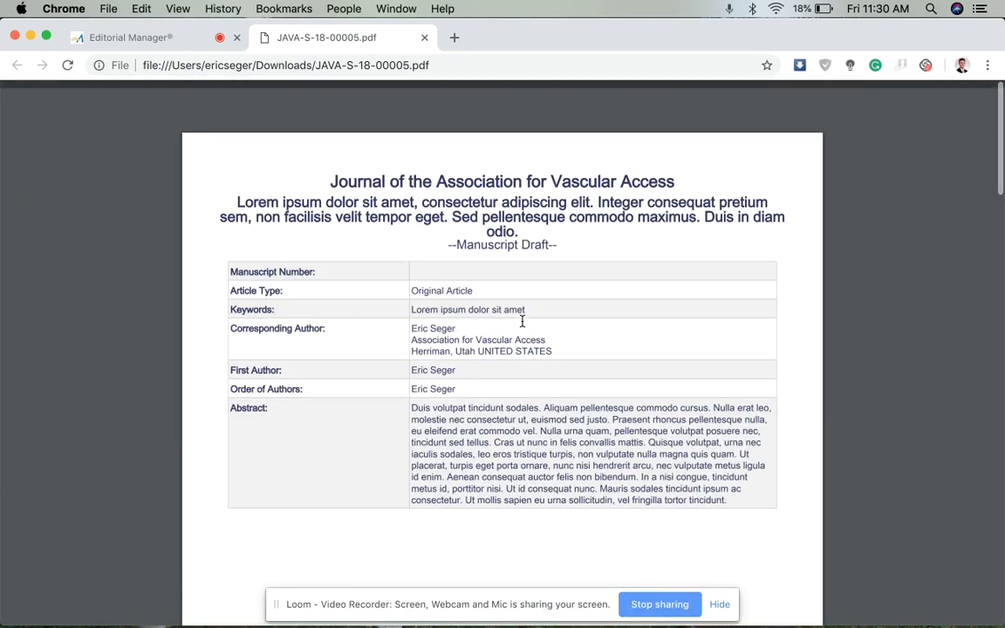
click(131, 36)
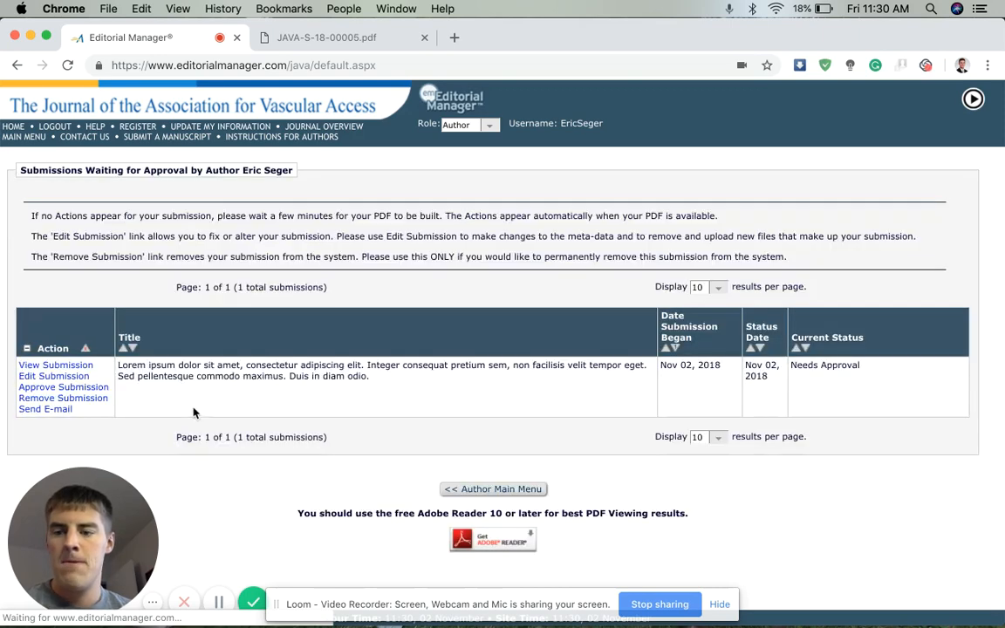
Approve the submission and confirm the warning with OK
click(74, 387)
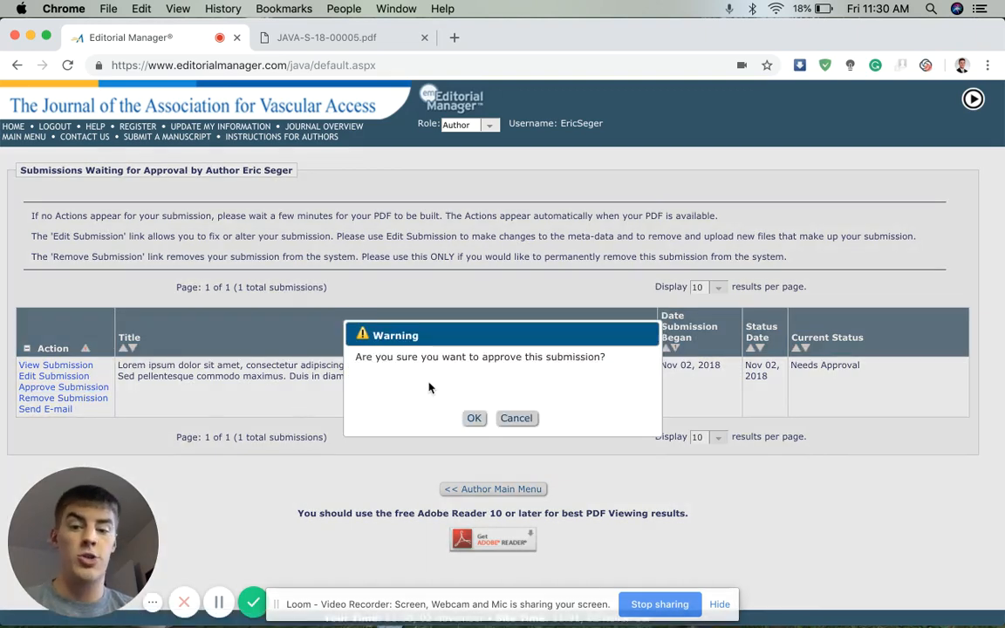
click(473, 418)
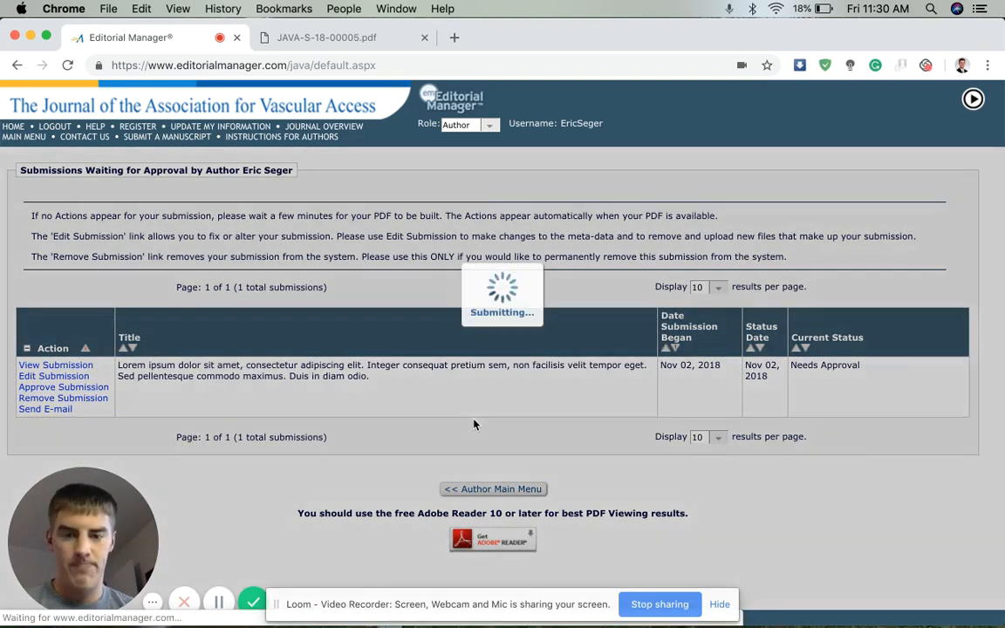